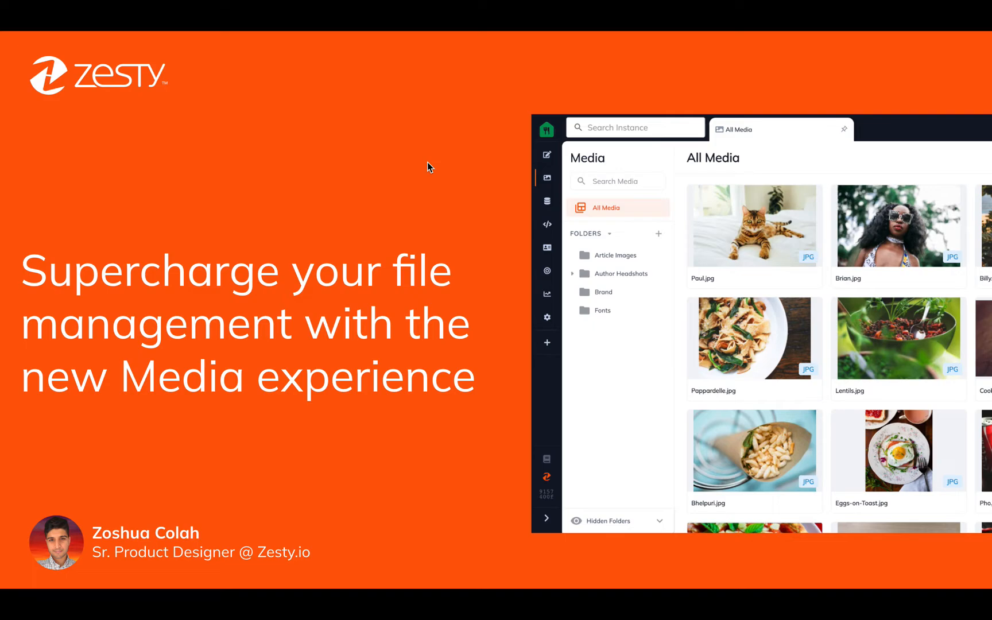
# Step: Finish presenting the slides, exit the slideshow and switch to the Zesty.io Media library
pyautogui.click(427, 162)
pyautogui.click(427, 162)
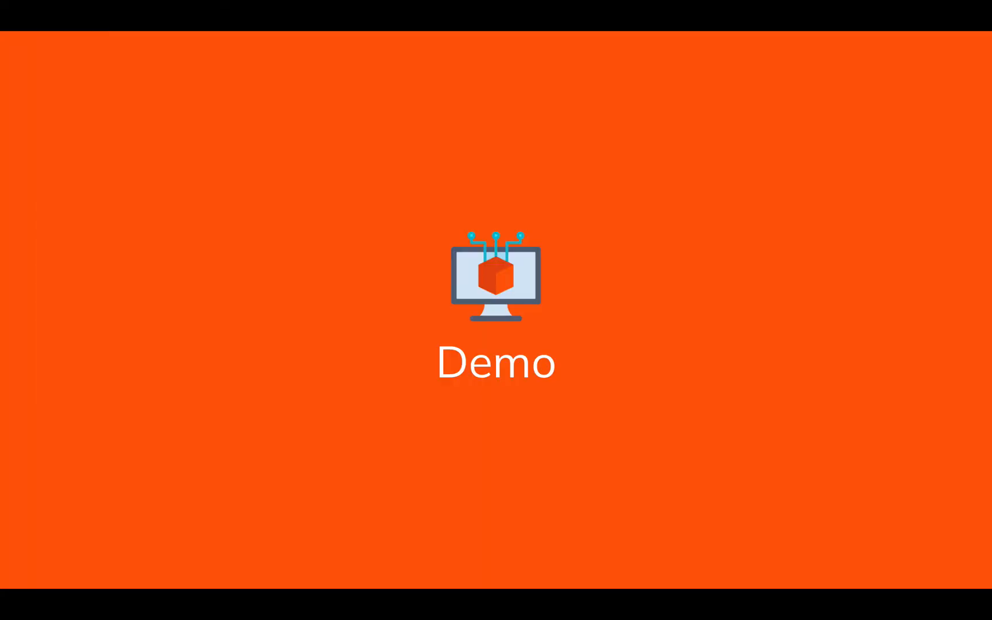
pyautogui.press('Escape')
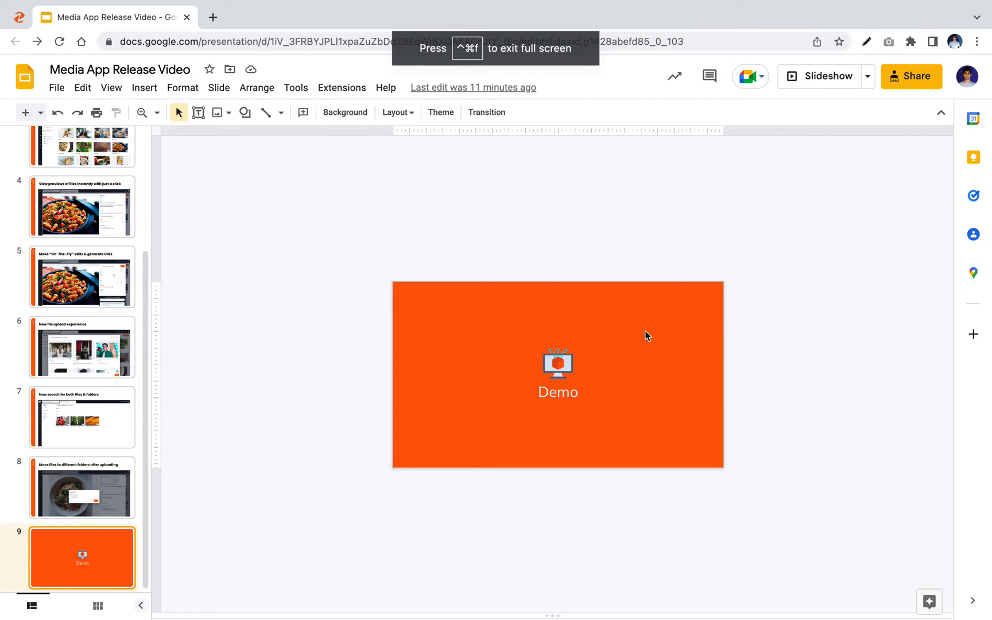
pyautogui.hotkey('ctrl', 'Tab')
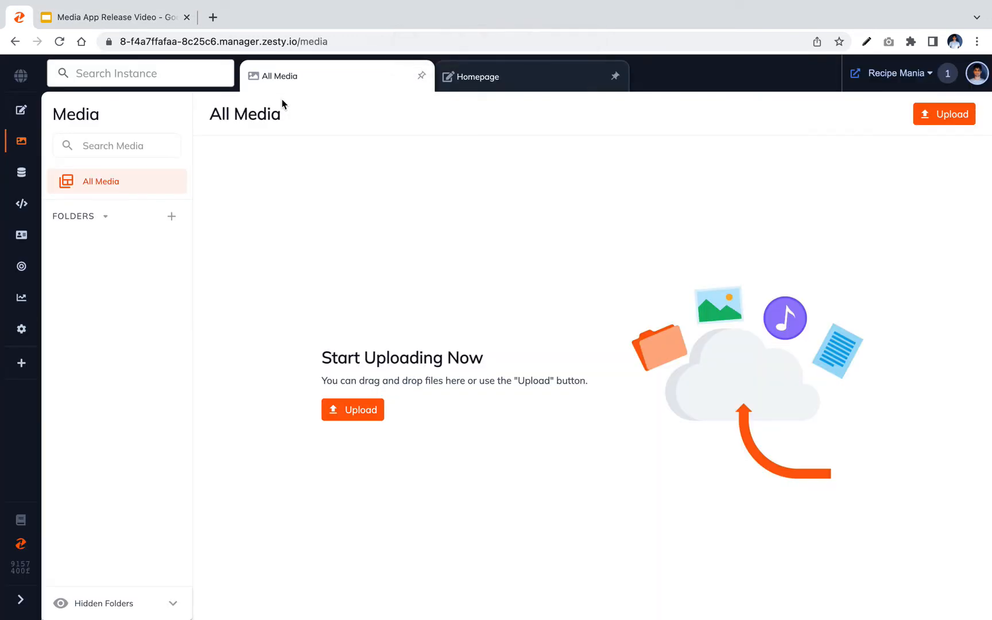
# Step: Create a top-level media folder named Authors
pyautogui.click(172, 217)
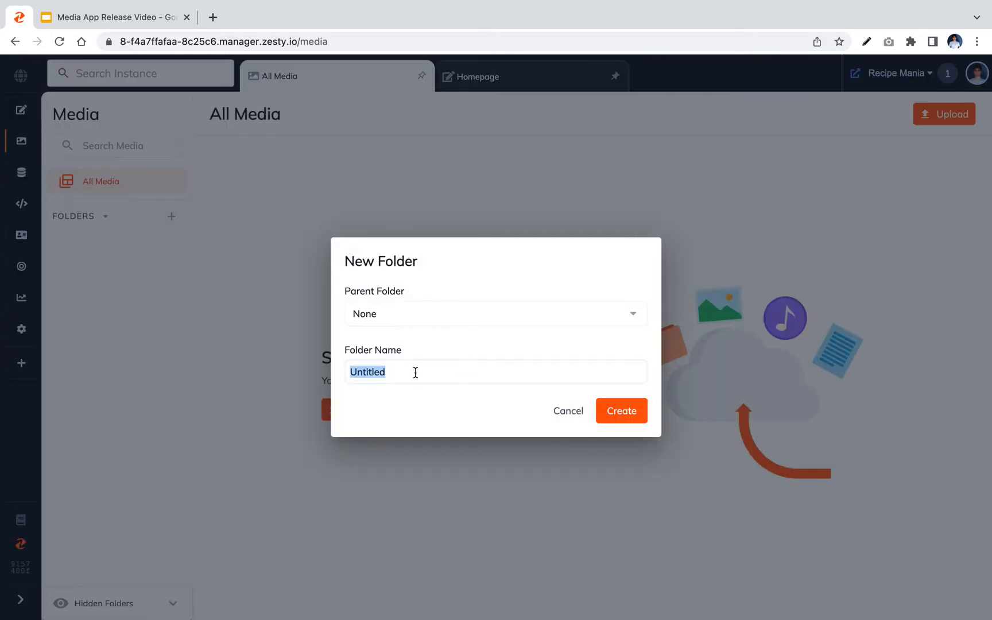
pyautogui.write('Authors')
pyautogui.click(629, 411)
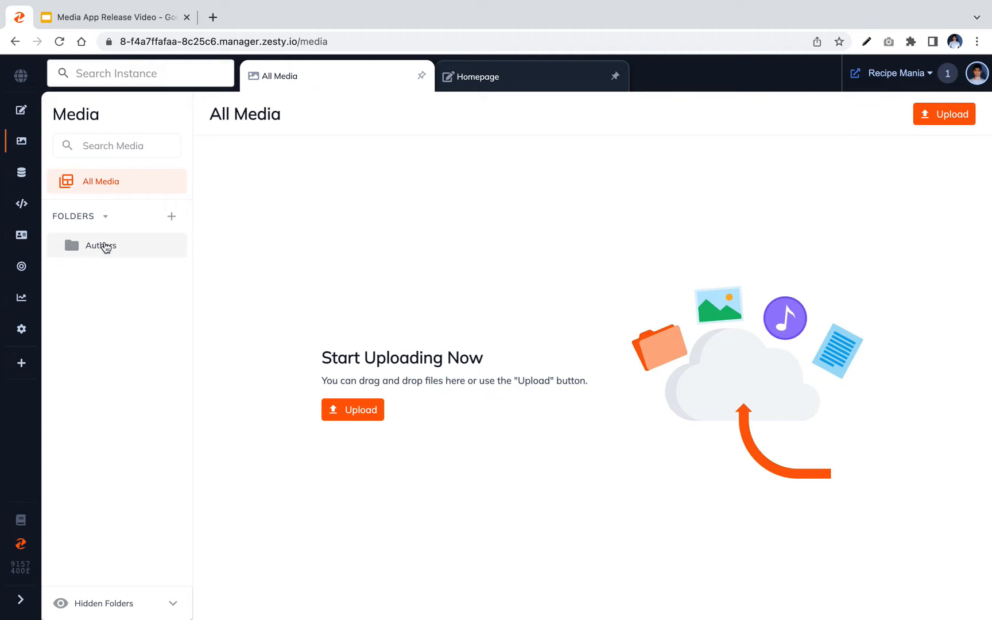
# Step: In the new Authors folder, choose all images from the local Media Demo > Authors folder for upload
pyautogui.click(107, 250)
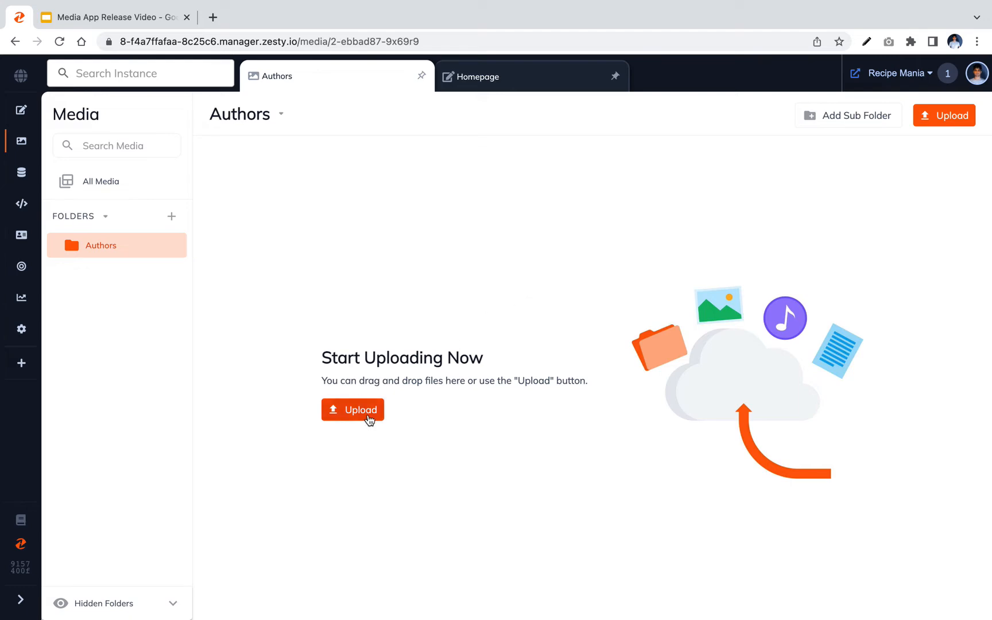
pyautogui.click(369, 417)
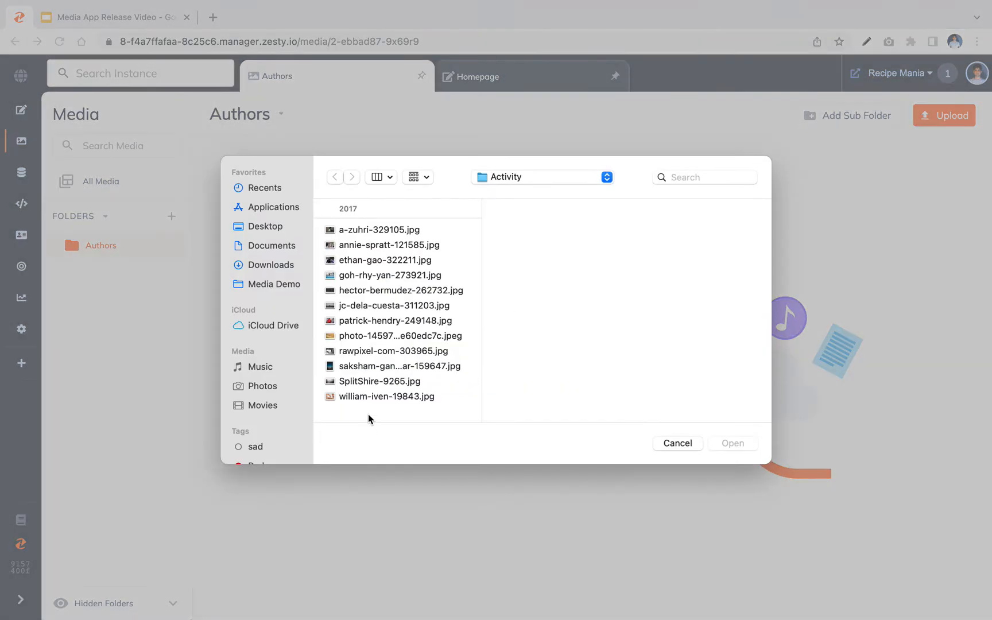
pyautogui.click(279, 290)
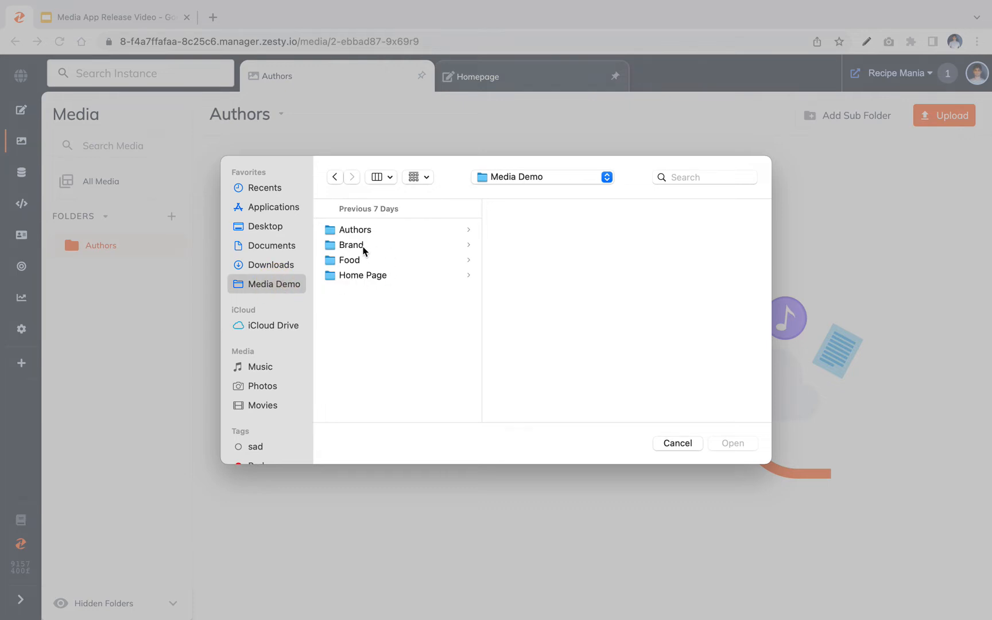
pyautogui.click(372, 231)
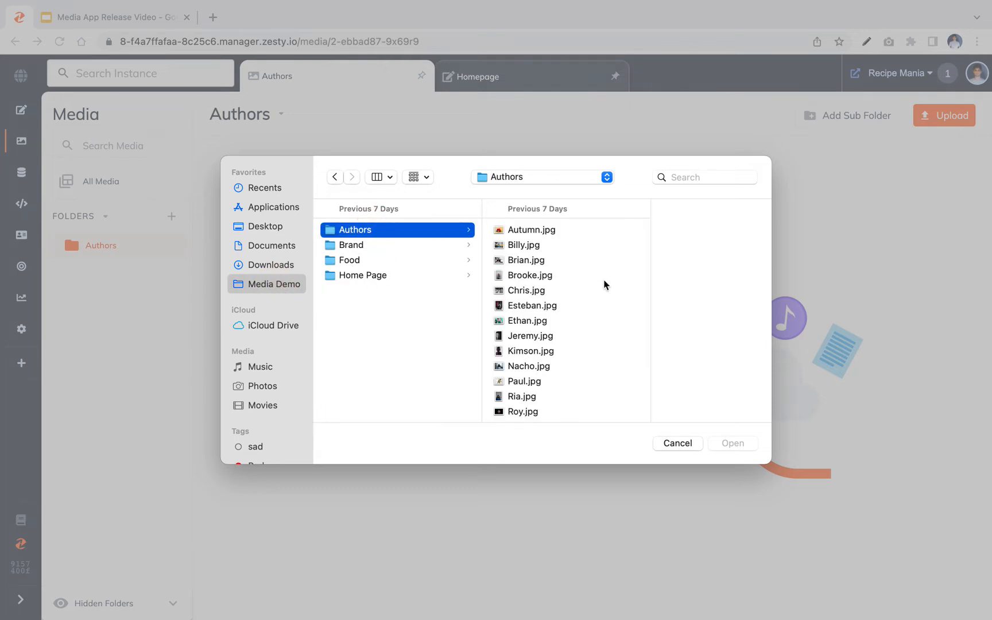
pyautogui.click(593, 250)
pyautogui.press('super+a')
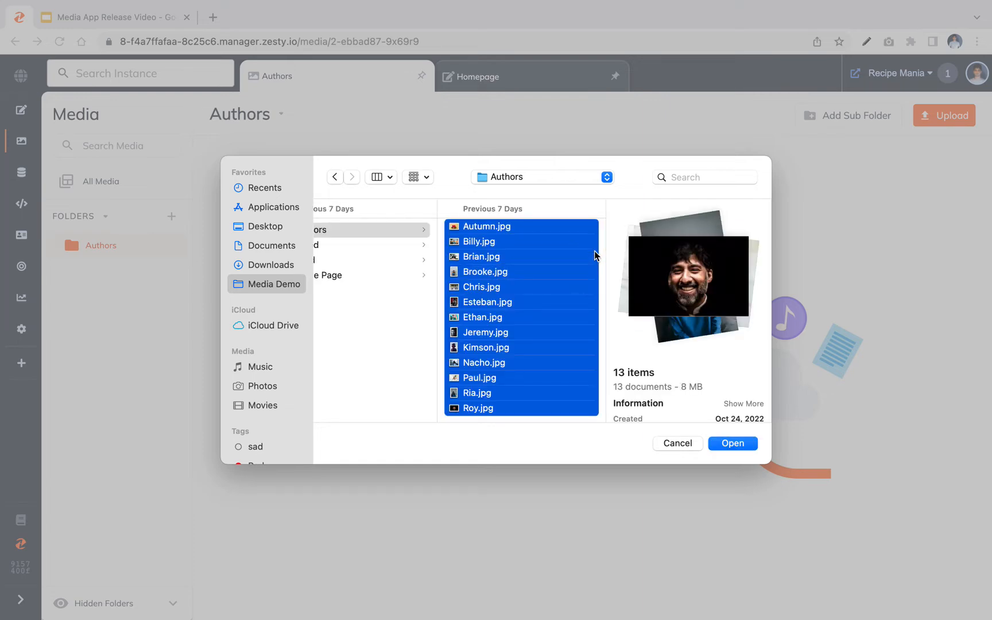
pyautogui.press('Return')
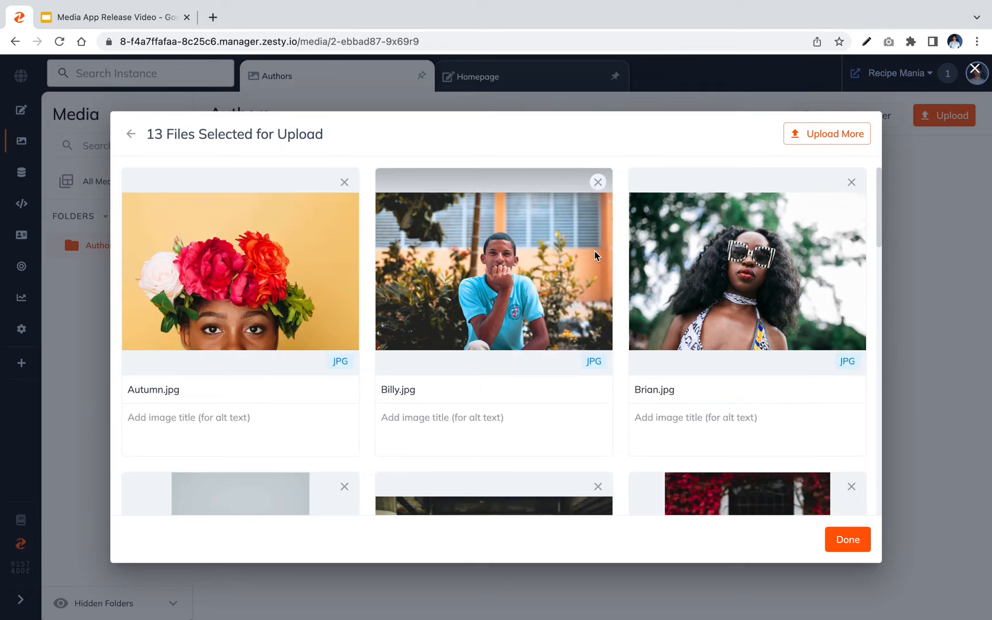
# Step: Set the image title of Autumn.jpg to "Photo of a girl with flowers on her head"
pyautogui.click(315, 413)
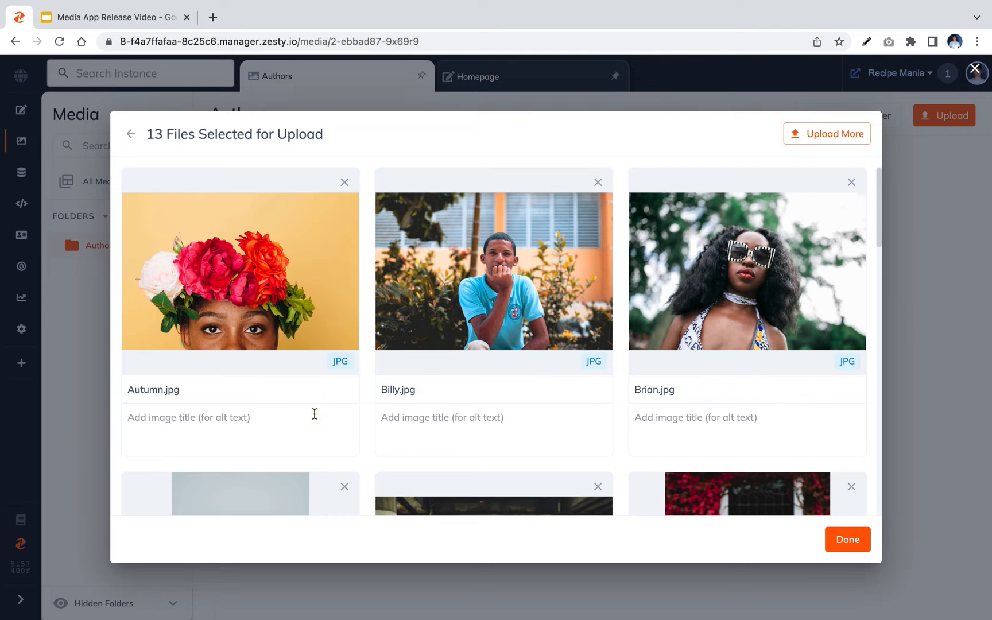
pyautogui.write('Girl')
pyautogui.hotkey('ctrl', 'a')
pyautogui.write('Photo of agi')
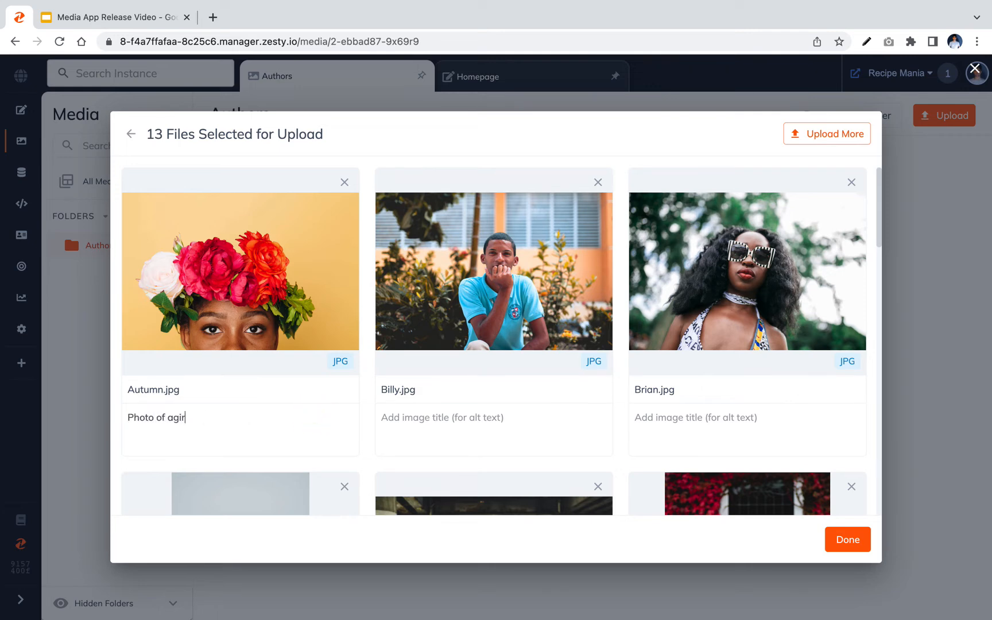
pyautogui.press('BackSpace')
pyautogui.press('BackSpace')
pyautogui.write('girlw ti')
pyautogui.press('BackSpace')
pyautogui.press('BackSpace')
pyautogui.press('BackSpace')
pyautogui.press('BackSpace')
pyautogui.write('with flowers on her head')
pyautogui.press('Tab')
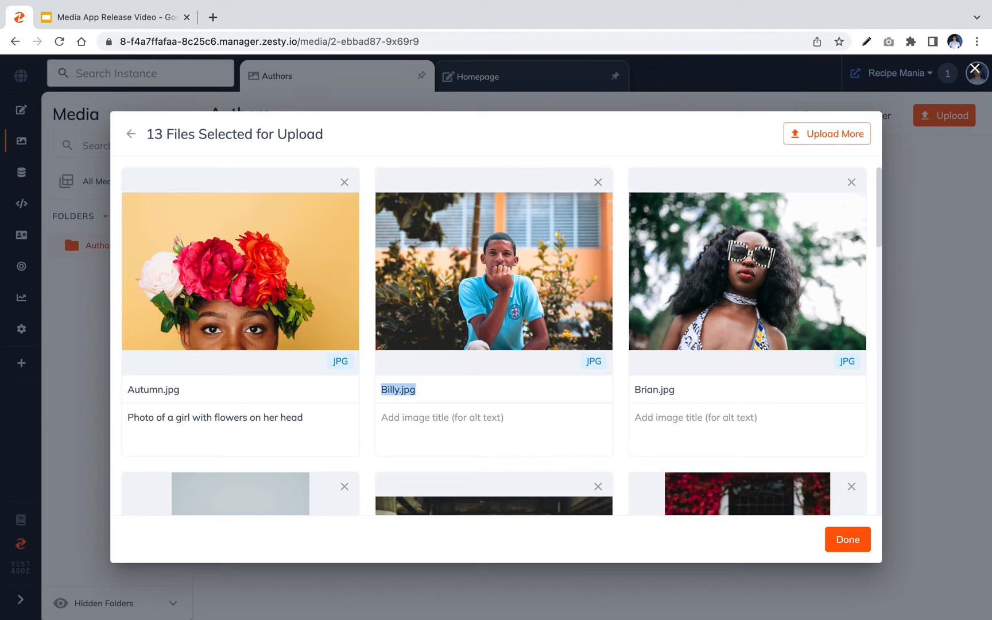
# Step: Set the image title of Billy.jpg to "Photo of a man wearing a blue tshirt"
pyautogui.click(452, 414)
pyautogui.write('Photo o')
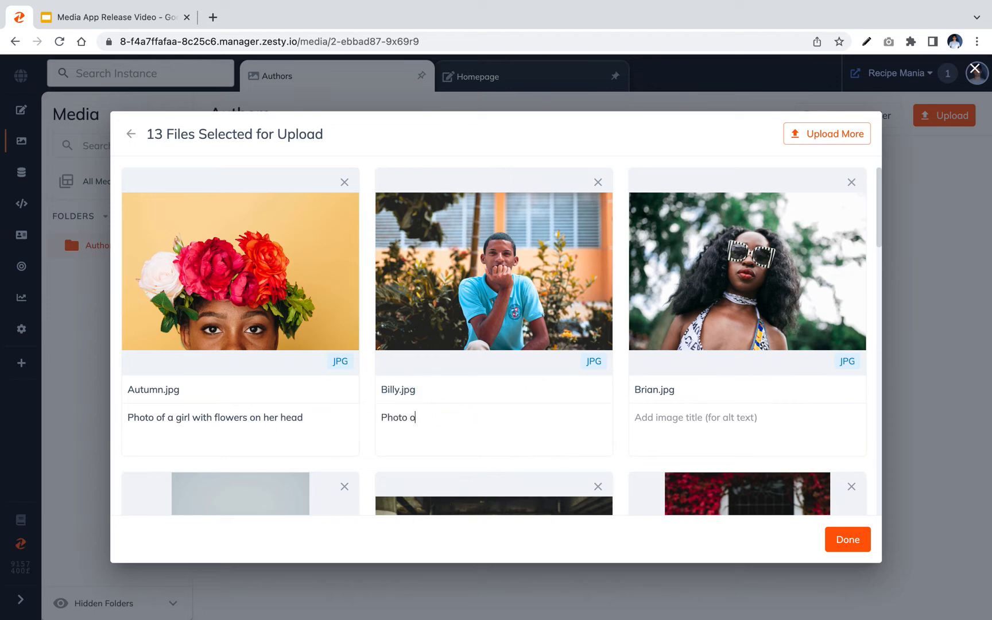
pyautogui.write('f a man wearing a blue tshirt')
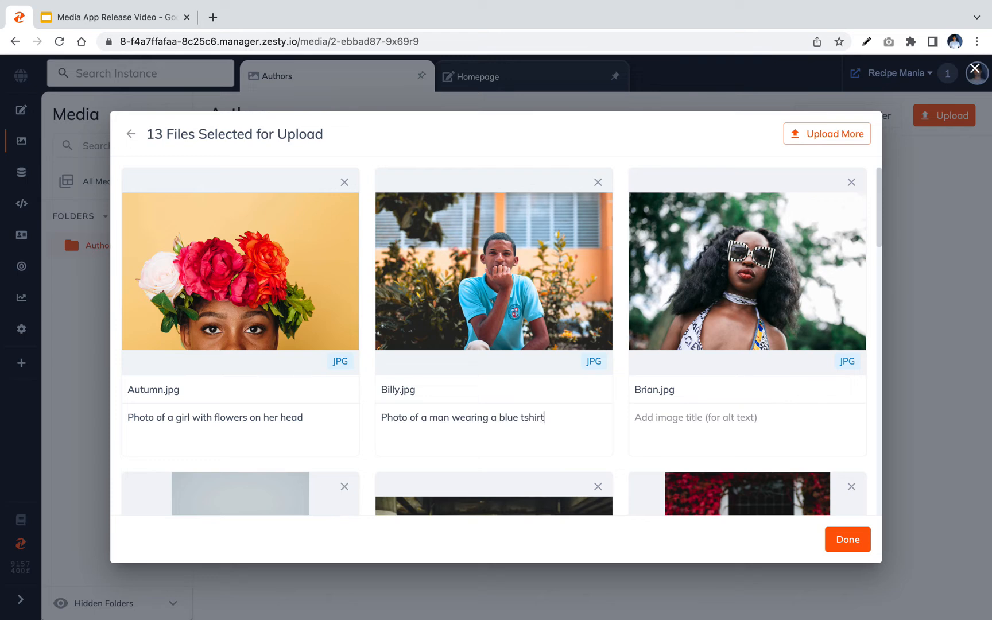
# Step: Set the image title of Brian.jpg to "Photo of a lady wearing sunglasses"
pyautogui.click(663, 441)
pyautogui.write('P')
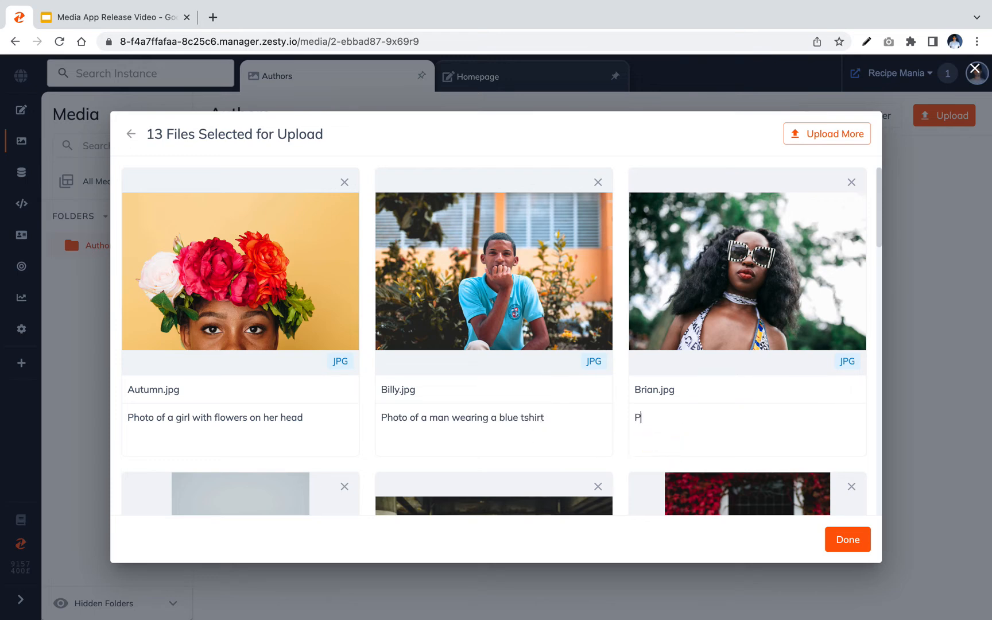
pyautogui.write('hoto of a lady wearing u')
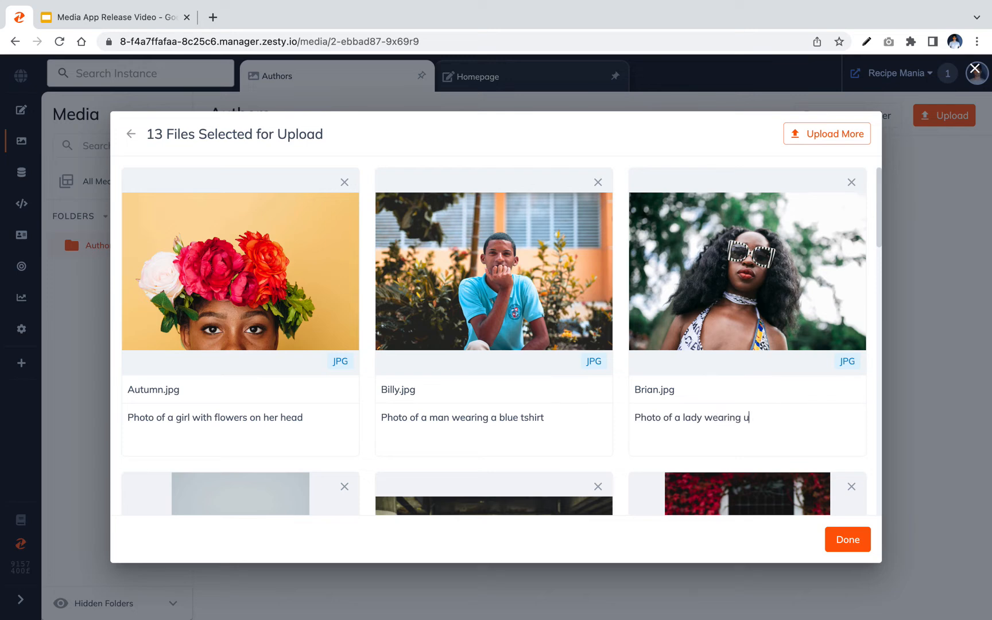
pyautogui.press('BackSpace')
pyautogui.write('sunglasses')
# Step: Rename Brian.jpg to Gloria.jpg and complete the upload of the author images
pyautogui.doubleClick(664, 391)
pyautogui.click(659, 392)
pyautogui.press('shift+super+Left')
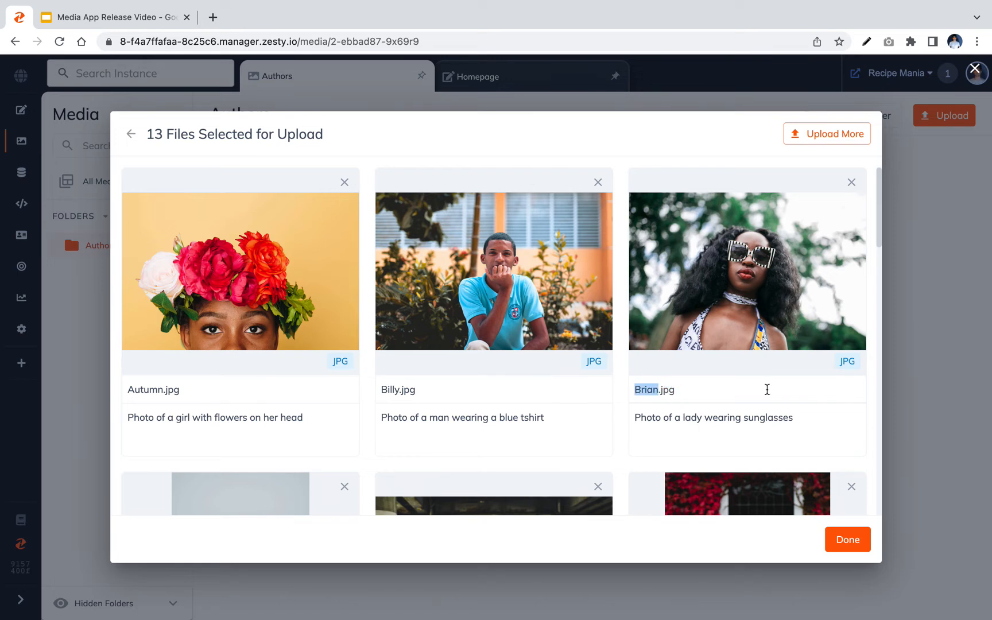
pyautogui.write('Gloaria')
pyautogui.press('BackSpace')
pyautogui.press('BackSpace')
pyautogui.press('BackSpace')
pyautogui.press('BackSpace')
pyautogui.write('ria')
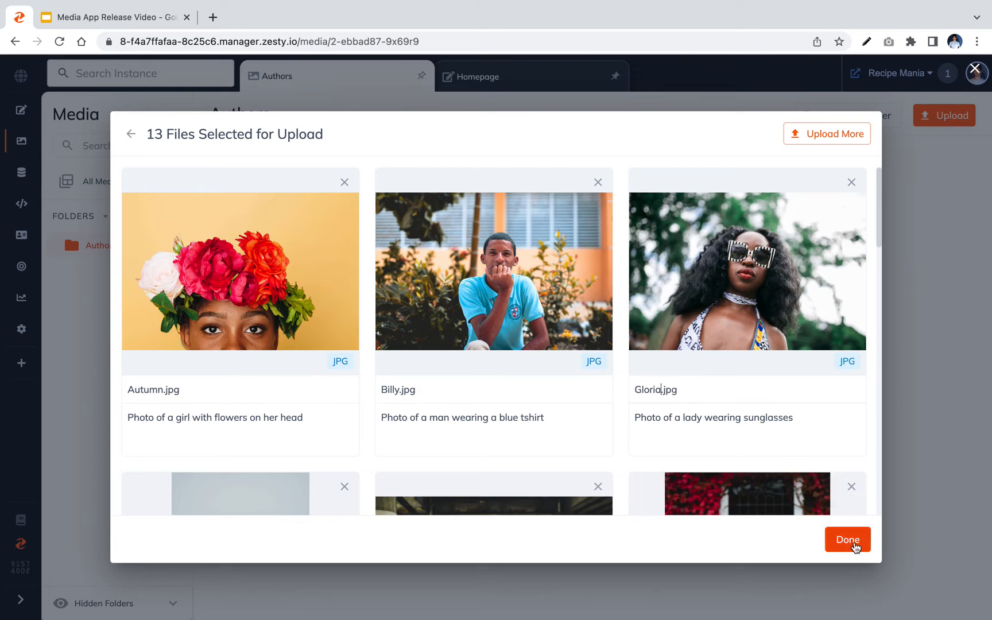
pyautogui.click(854, 545)
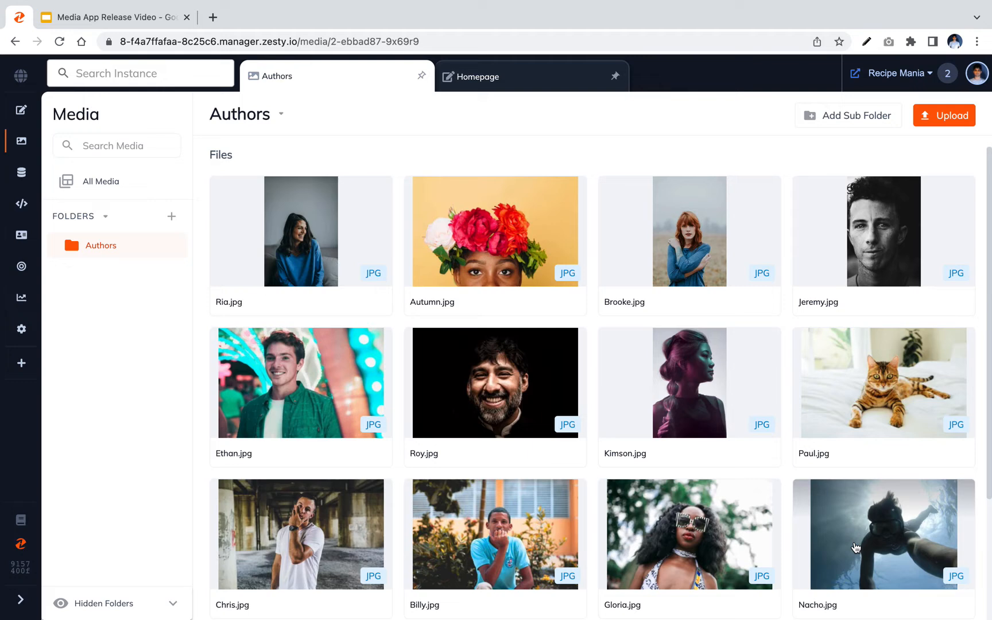
# Step: Create a top-level media folder named Brand with the parent folder set to None
pyautogui.click(172, 217)
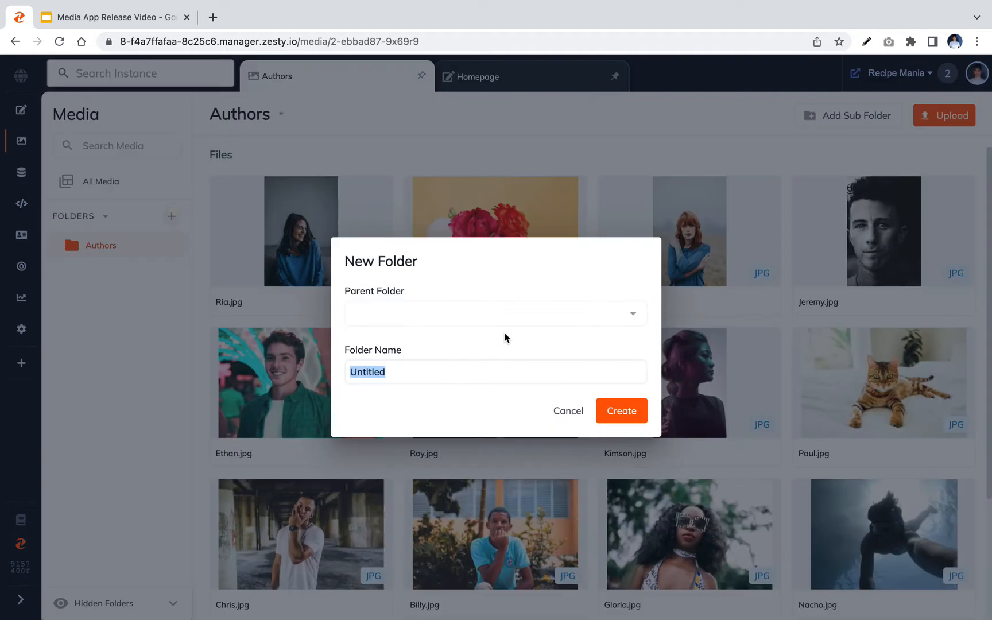
pyautogui.click(490, 314)
pyautogui.click(435, 347)
pyautogui.write('Brand')
pyautogui.click(622, 405)
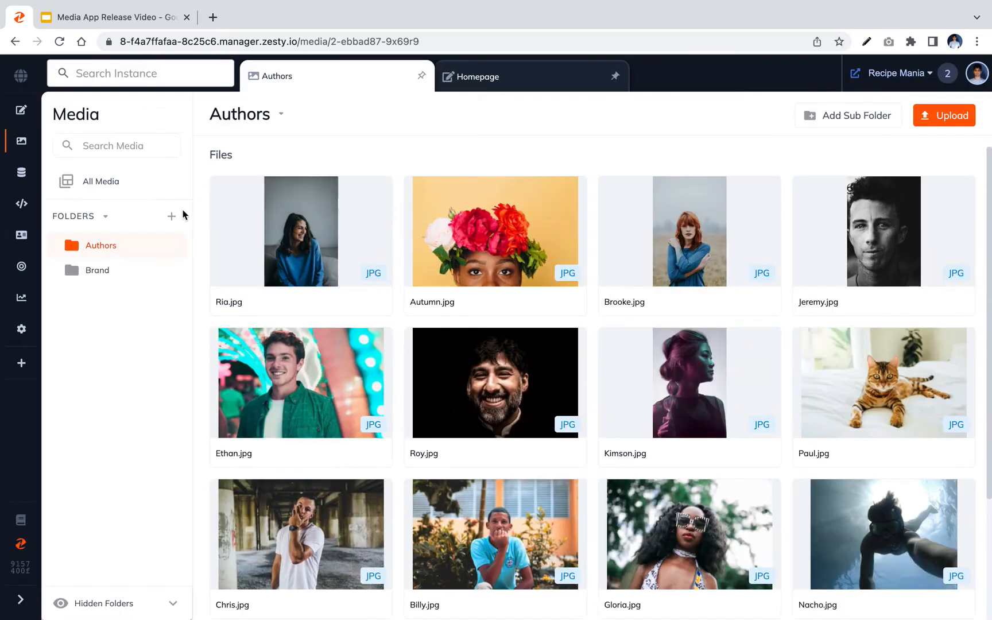
# Step: Open the Brand folder and create a subfolder named Fonts in it
pyautogui.click(128, 272)
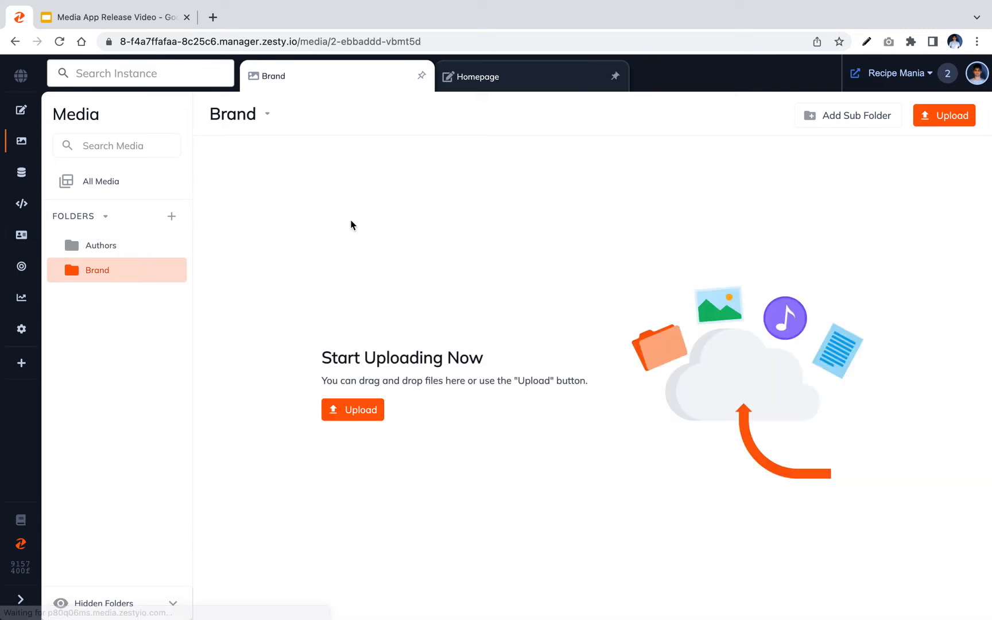
pyautogui.click(843, 117)
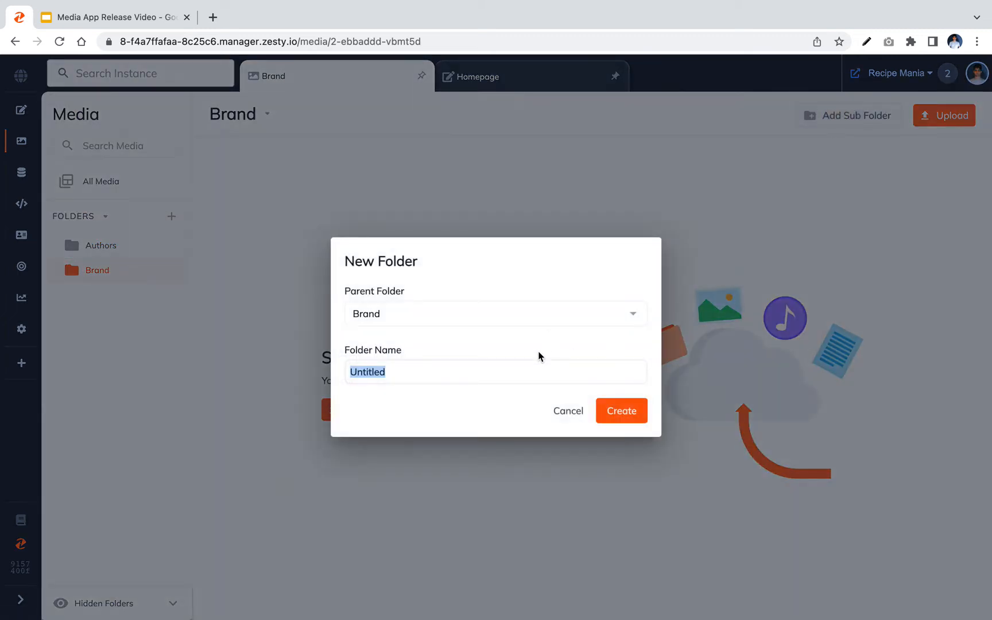
pyautogui.write('Fonts')
pyautogui.click(625, 411)
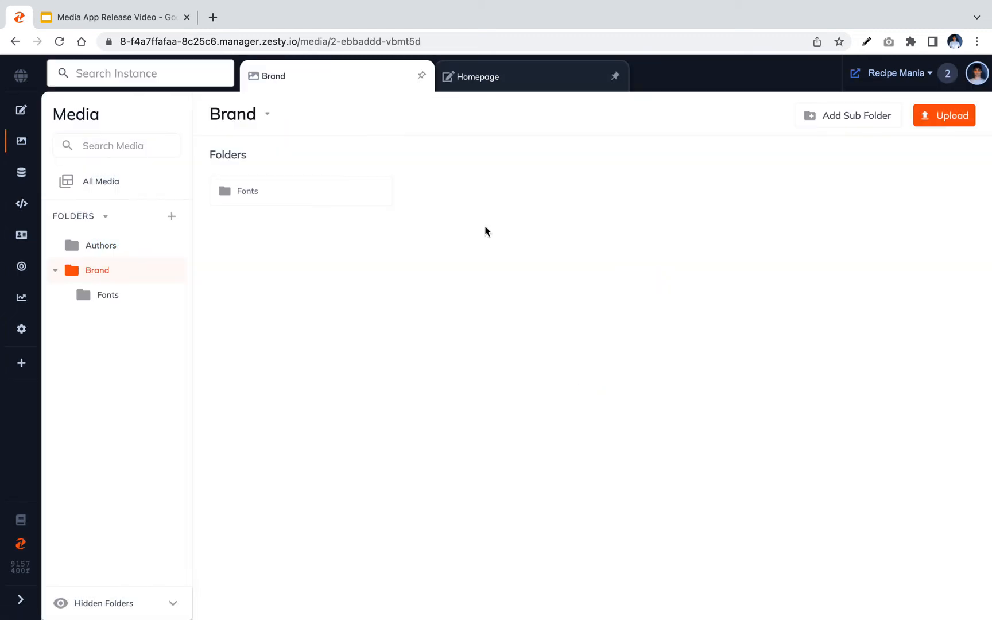
# Step: Add a second subfolder named Logos to the Brand folder
pyautogui.click(862, 117)
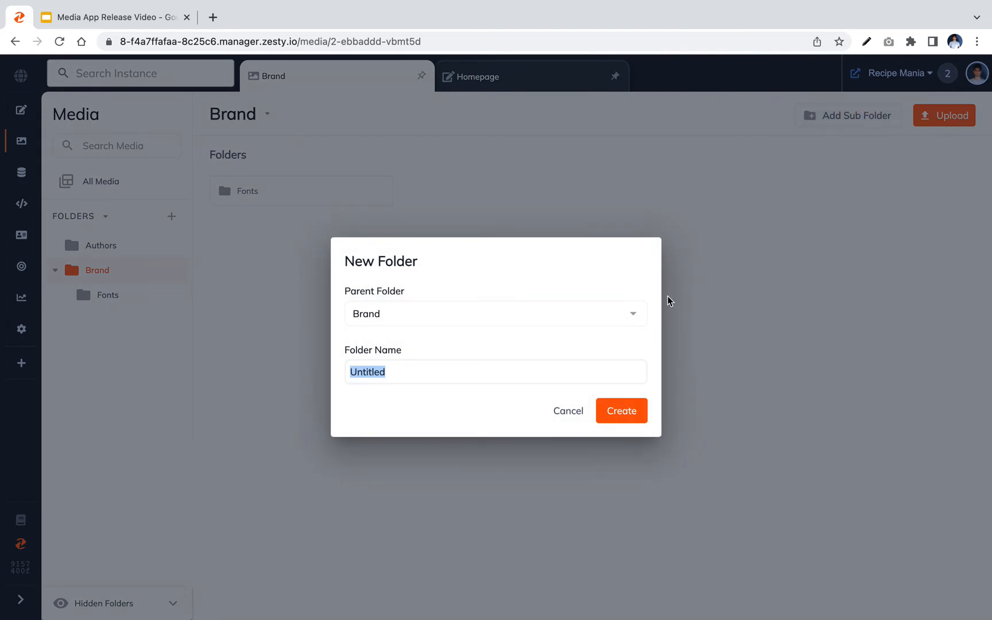
pyautogui.write('Logos')
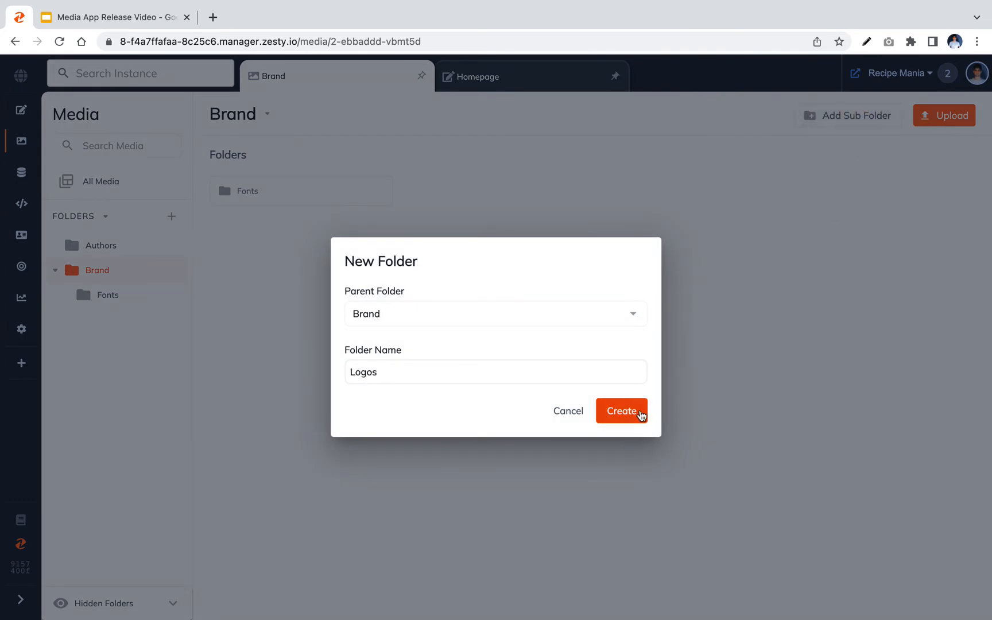
pyautogui.click(639, 411)
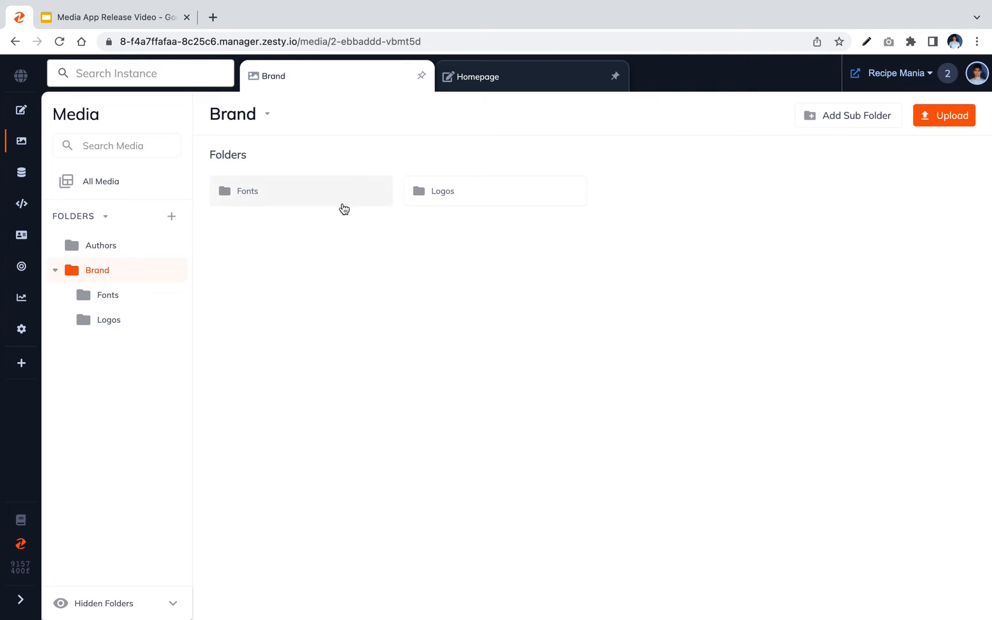
# Step: In the Fonts subfolder, choose all Montserrat font files from the local Media Demo > Brand > Fonts folder for upload
pyautogui.click(308, 196)
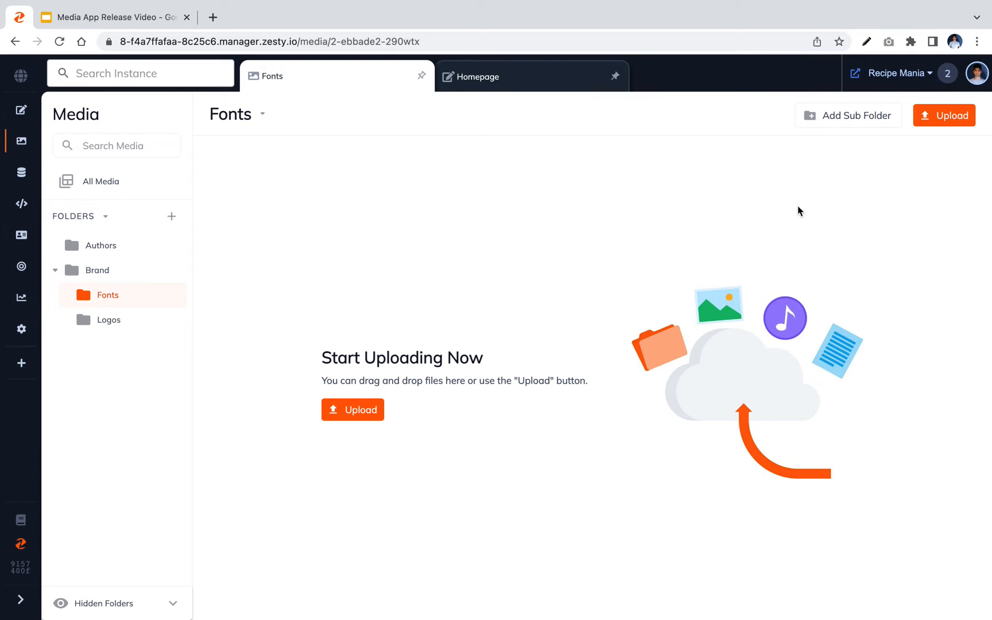
pyautogui.click(441, 315)
pyautogui.click(523, 177)
pyautogui.click(519, 194)
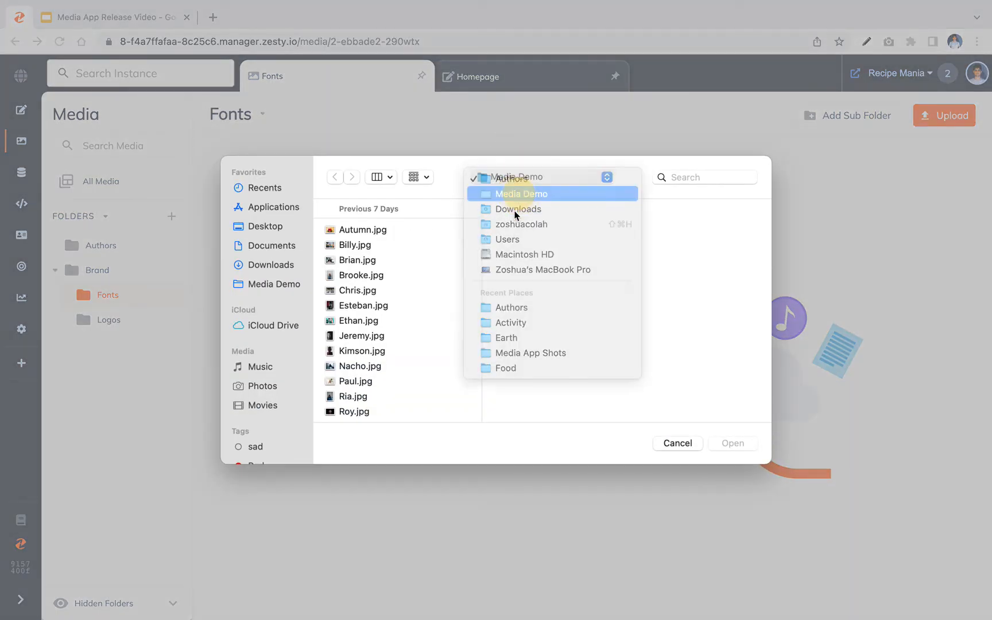
pyautogui.click(399, 245)
pyautogui.click(568, 231)
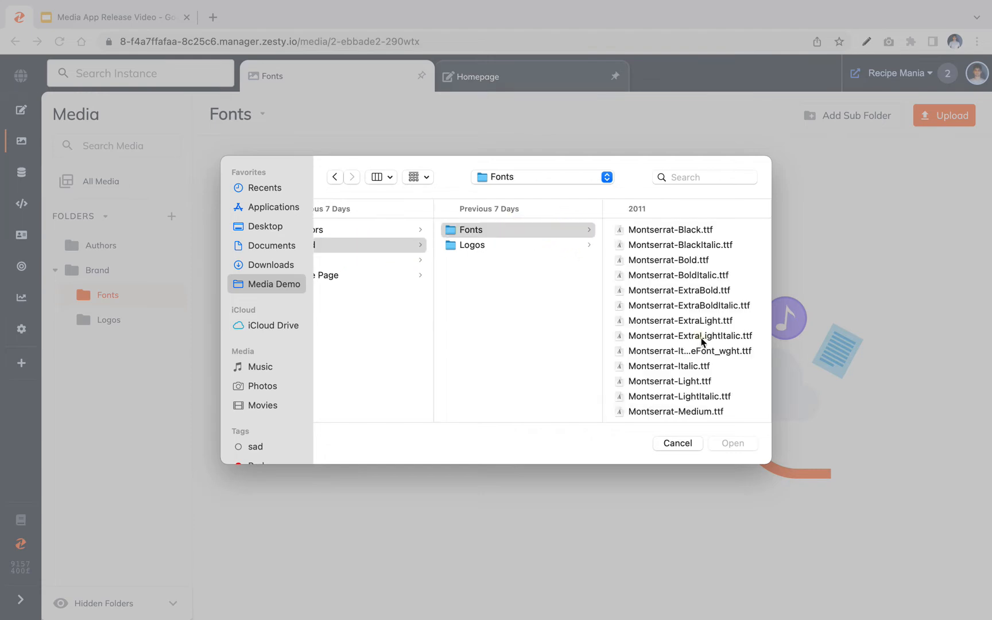
pyautogui.click(701, 341)
pyautogui.press('super+a')
pyautogui.press('Return')
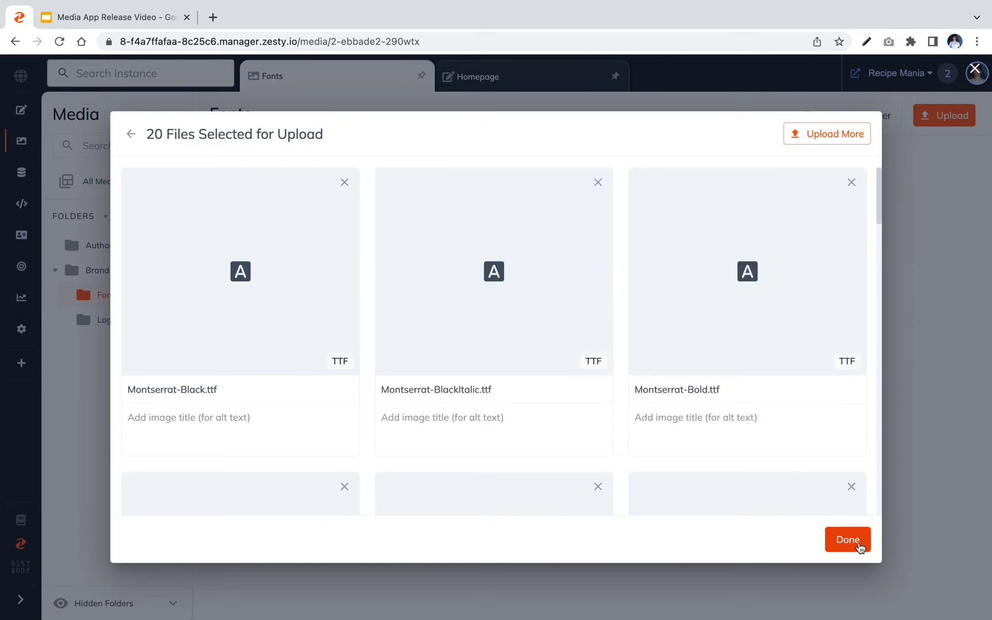
# Step: Review the selected font files and complete their upload to the Fonts folder
pyautogui.scroll(-15, 828, 451)
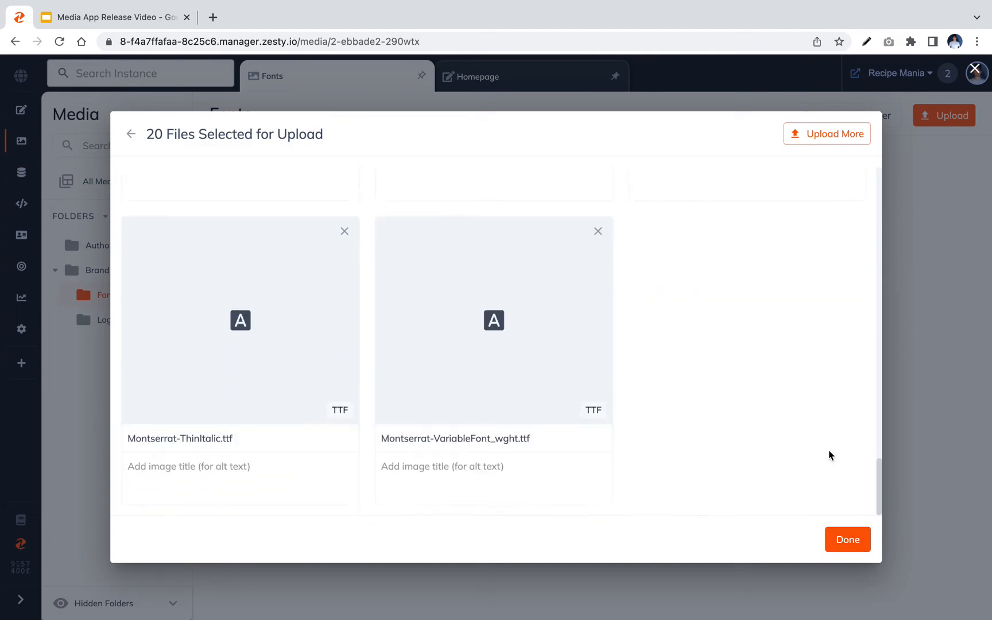
pyautogui.scroll(3, 829, 454)
pyautogui.click(861, 541)
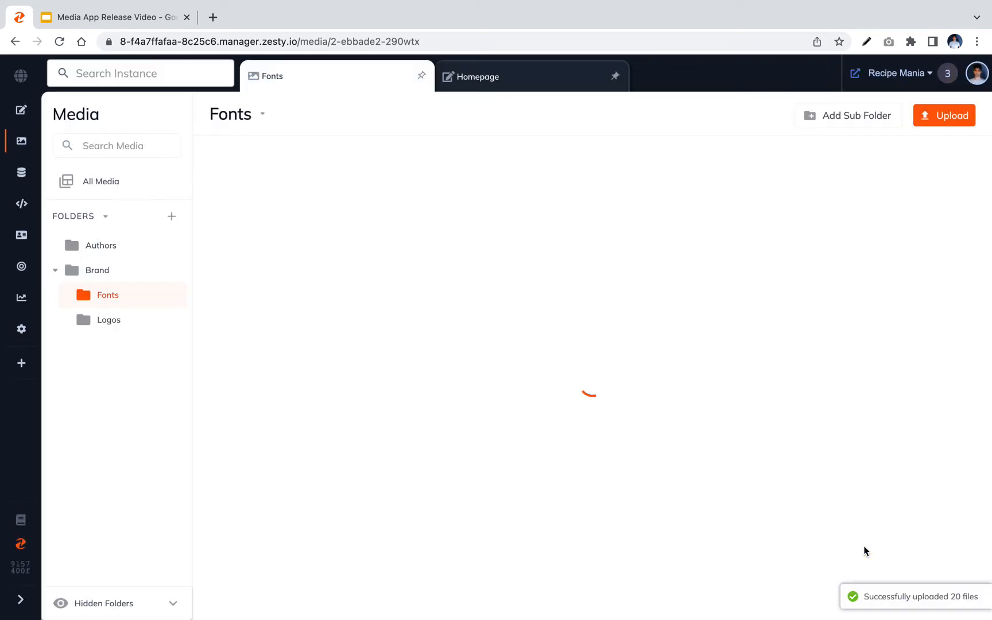
# Step: In the Logos subfolder, choose all four SVG logo files from the local Media Demo > Brand > Logos folder for upload
pyautogui.click(115, 317)
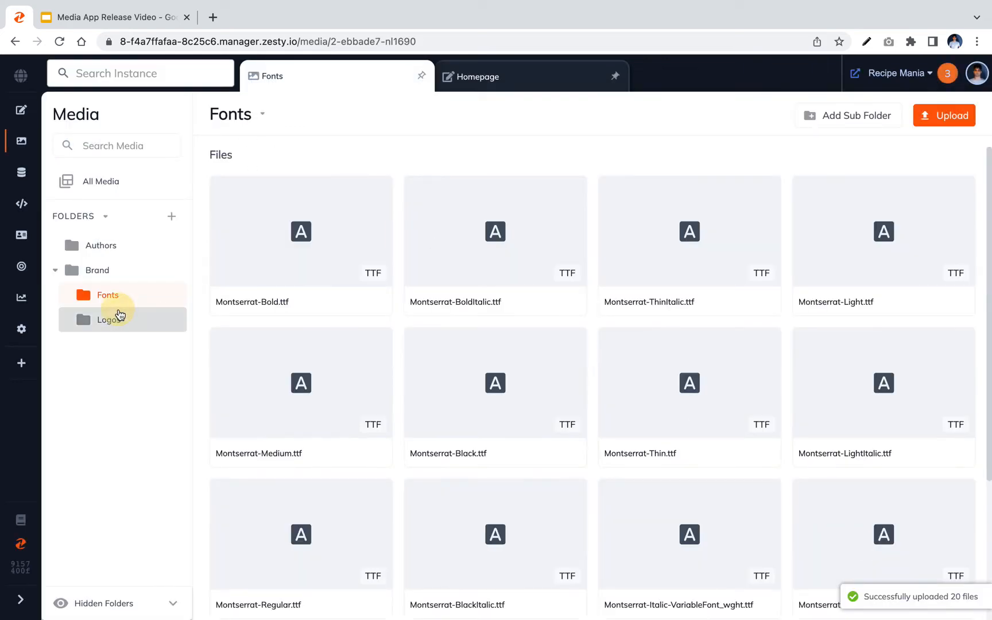
pyautogui.click(946, 115)
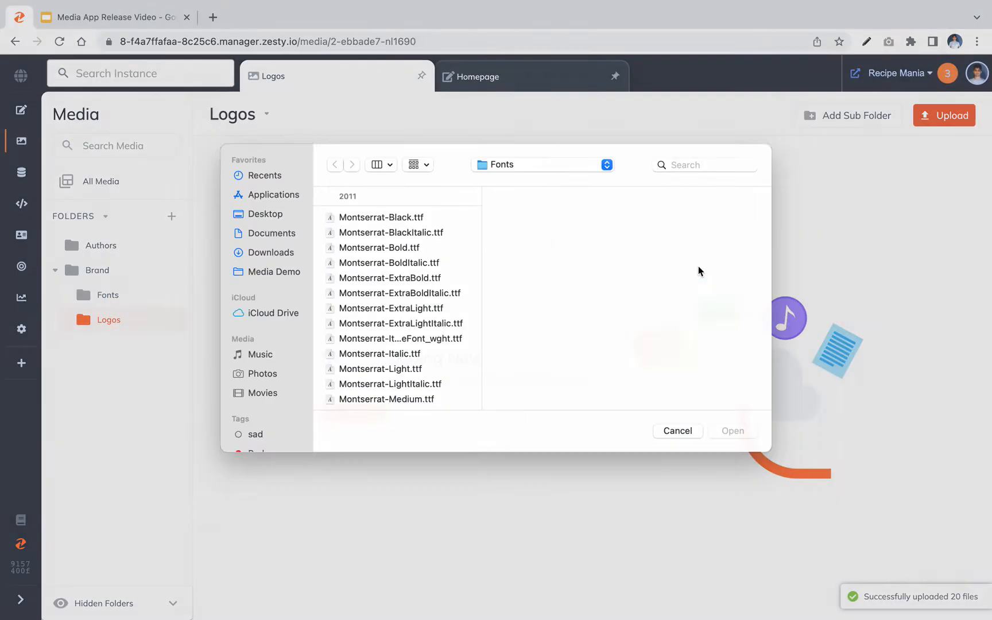
pyautogui.click(517, 177)
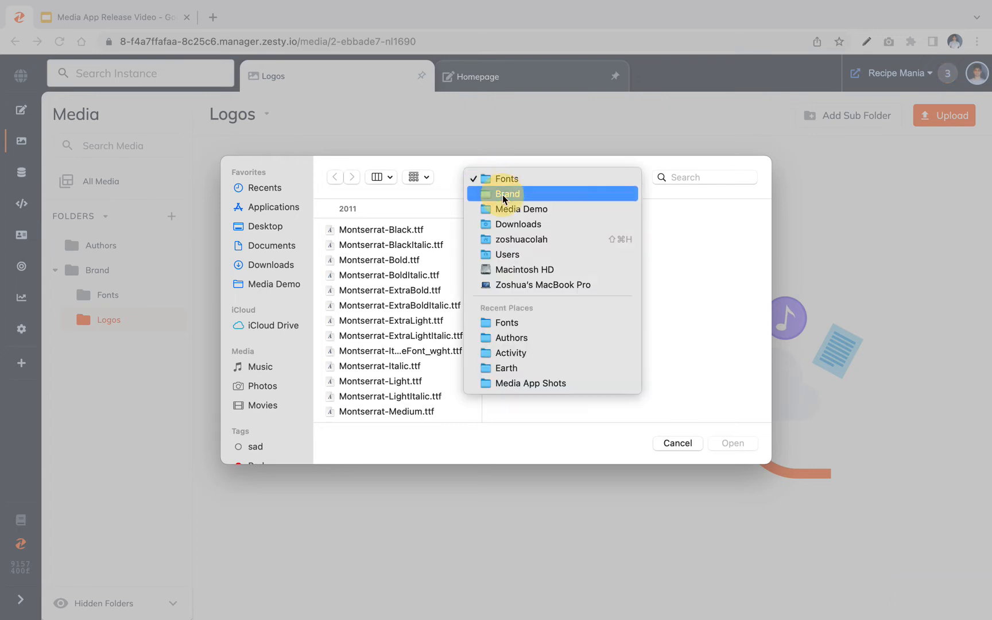
pyautogui.click(499, 188)
pyautogui.click(501, 232)
pyautogui.click(516, 245)
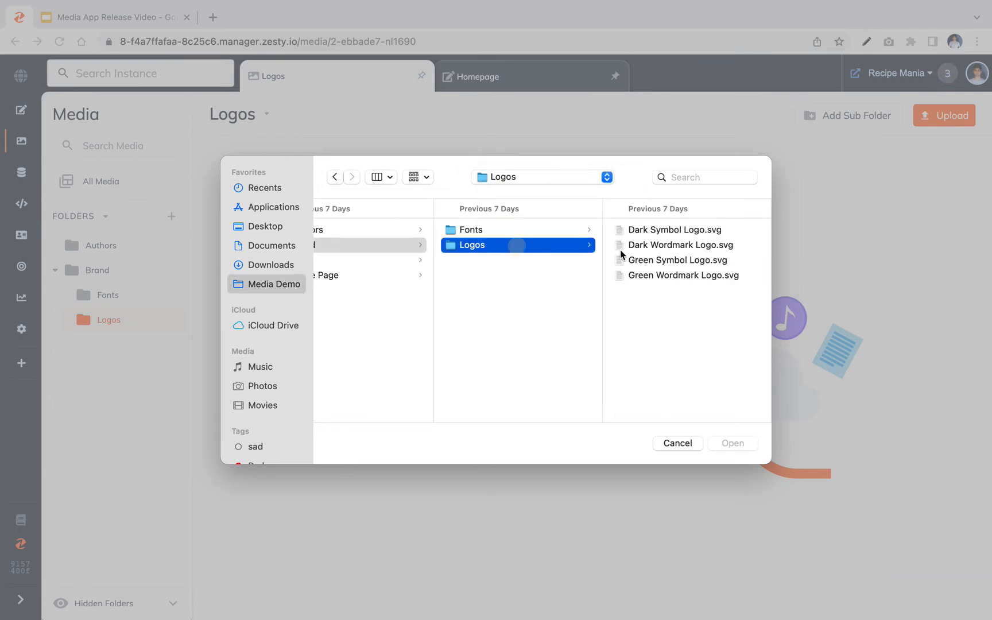
pyautogui.click(645, 265)
pyautogui.press('super+a')
pyautogui.press('Return')
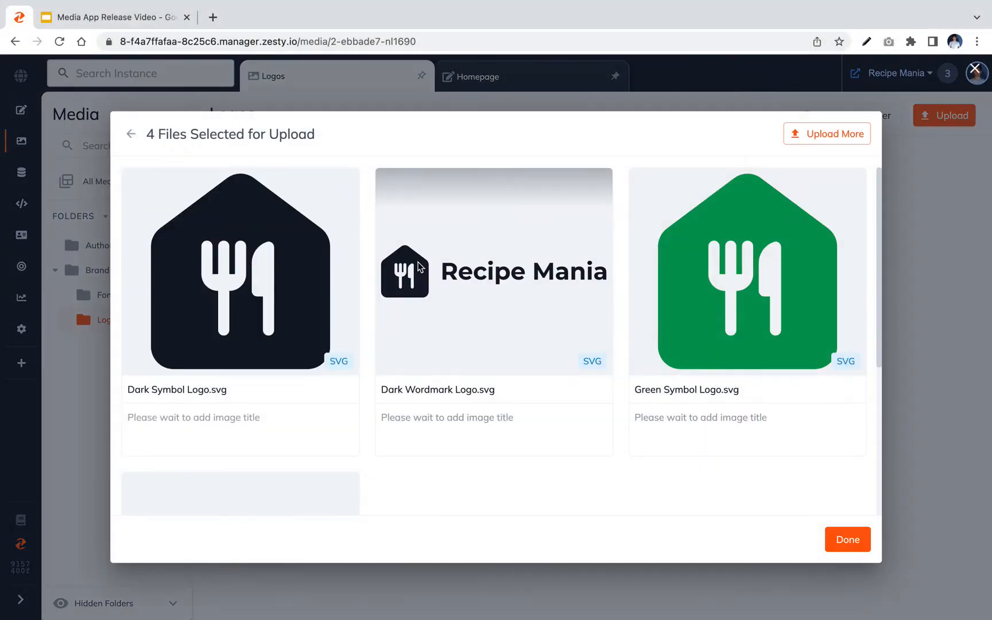
# Step: Review the selected logo files and complete their upload to the Logos folder
pyautogui.scroll(-5, 754, 507)
pyautogui.scroll(5, 733, 498)
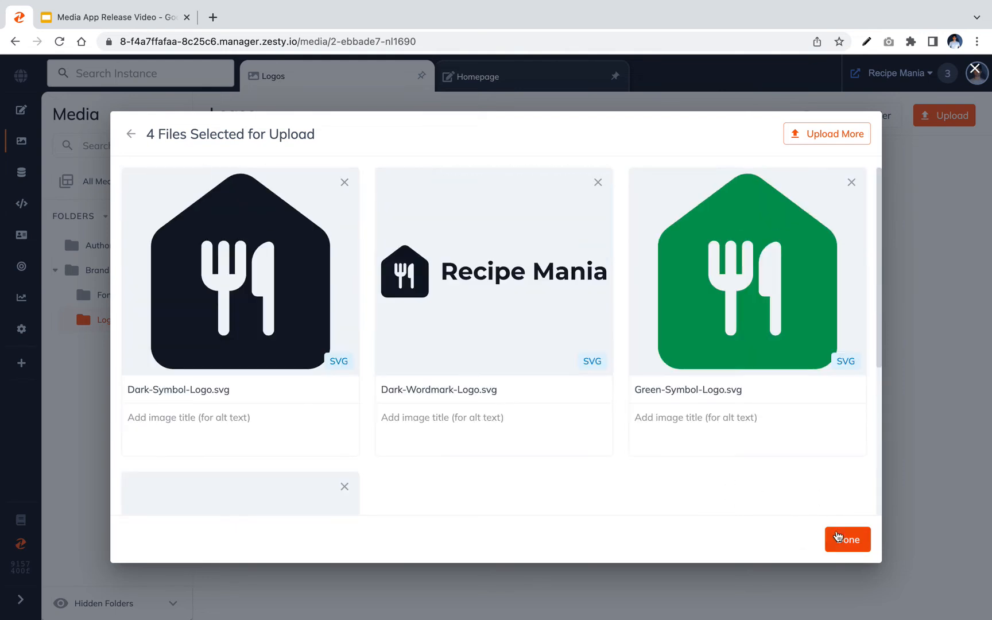
pyautogui.click(847, 539)
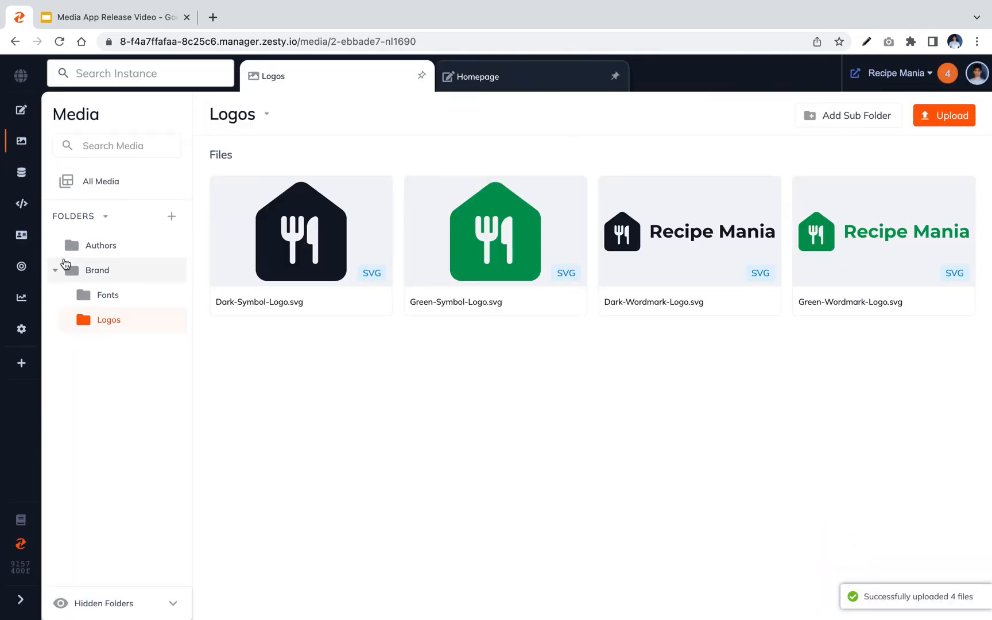
# Step: Collapse the Brand folder and look through all uploaded logos, fonts and author images in All Media
pyautogui.click(55, 273)
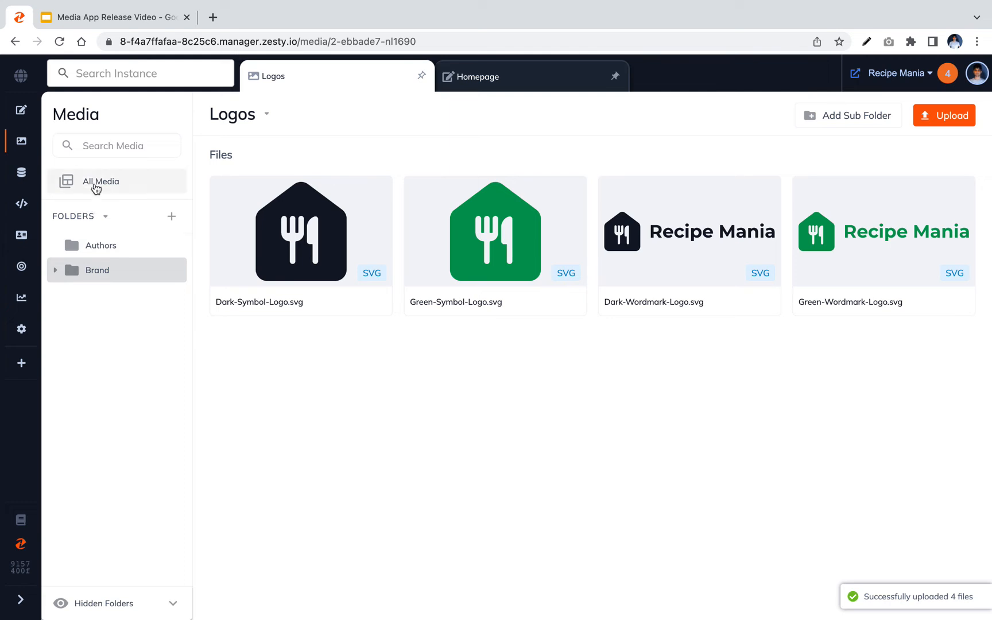
pyautogui.click(110, 185)
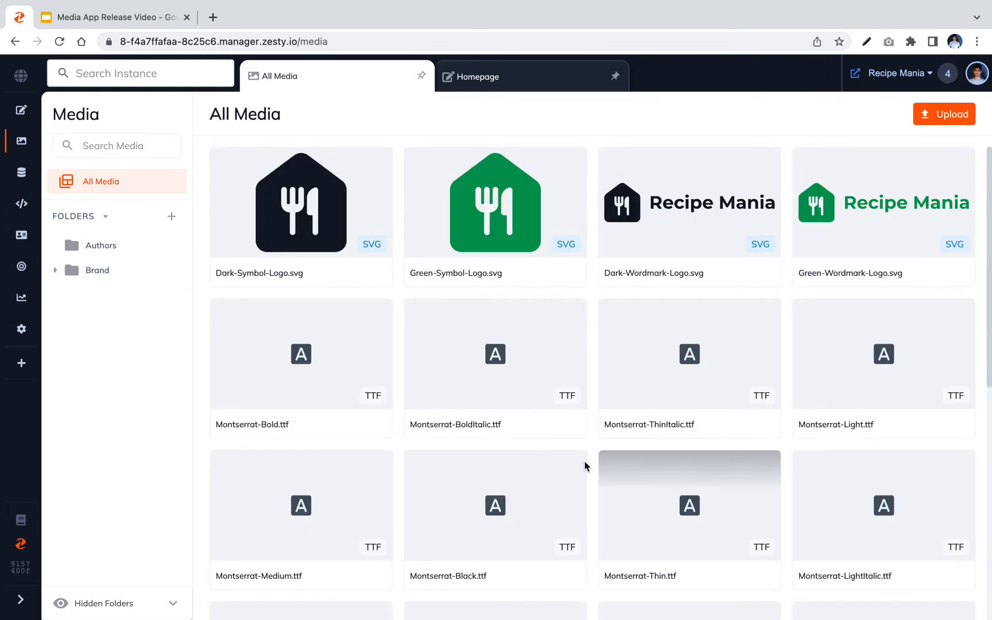
pyautogui.scroll(-5, 593, 315)
pyautogui.scroll(-3, 593, 314)
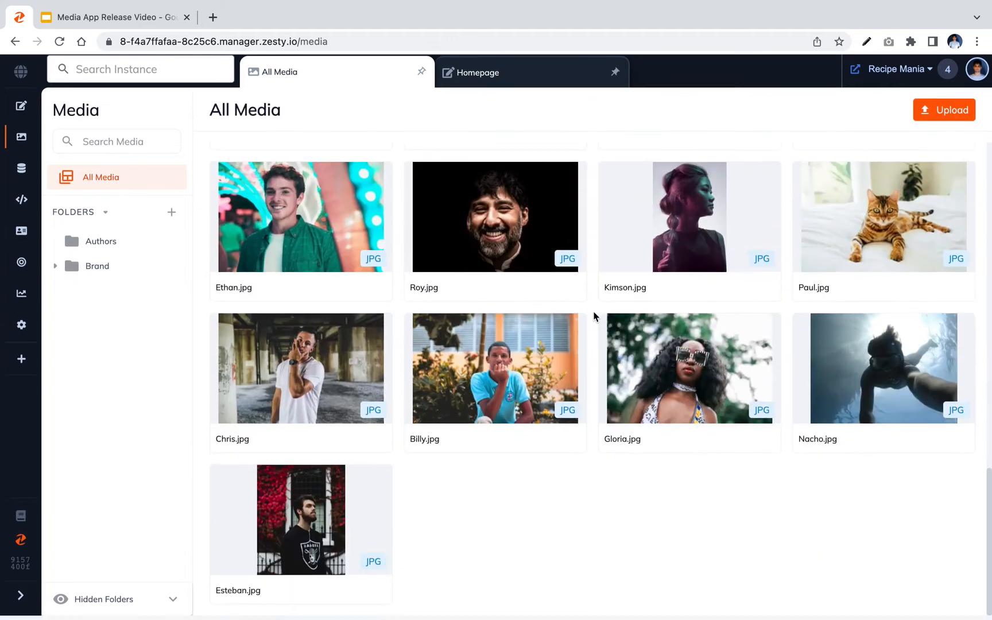
pyautogui.scroll(5, 583, 195)
pyautogui.scroll(5, 583, 266)
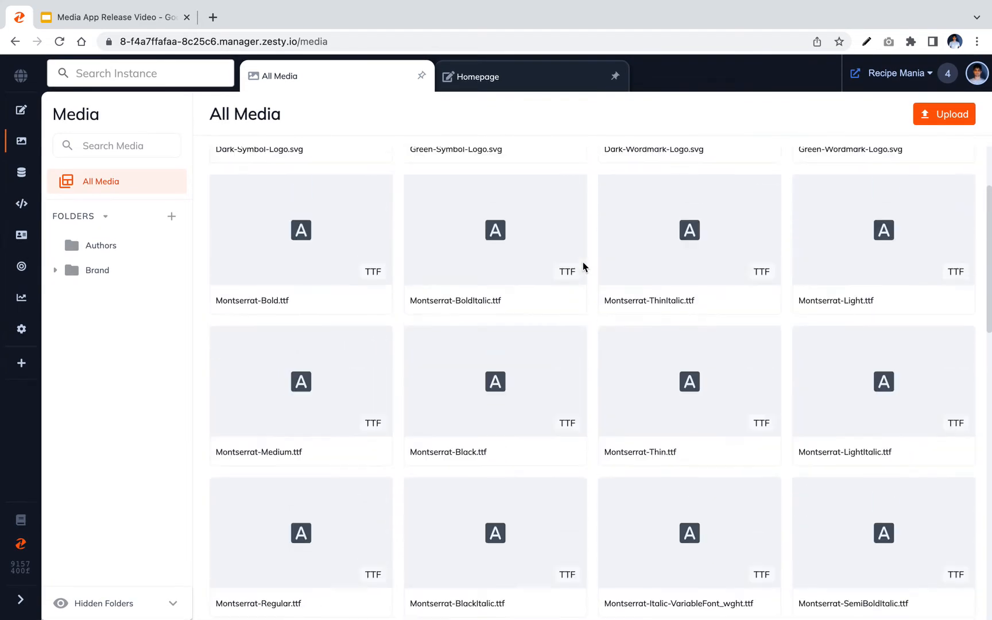
pyautogui.scroll(-8, 585, 266)
pyautogui.scroll(2, 539, 393)
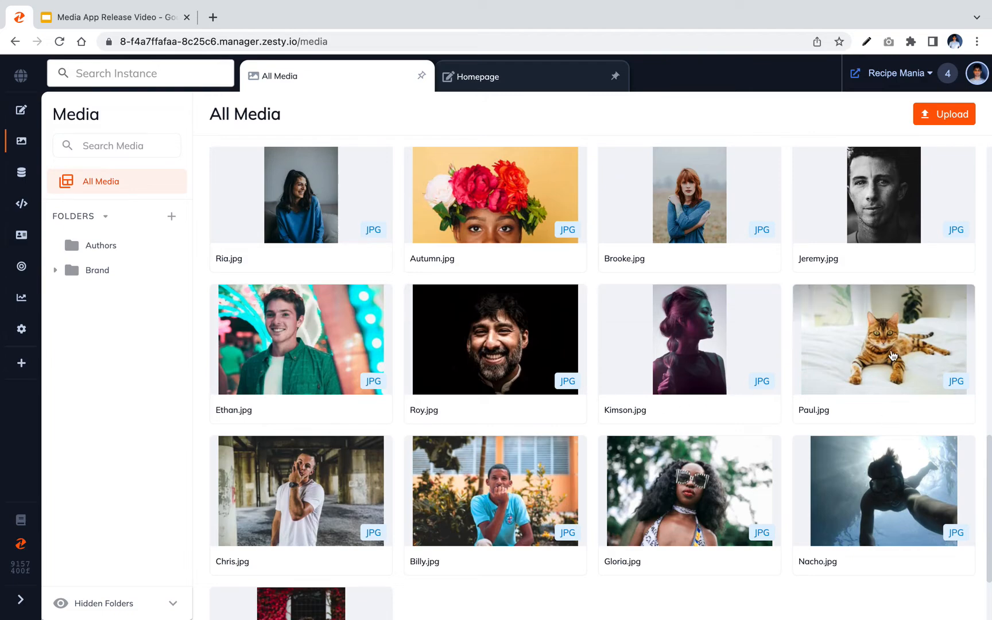
# Step: Open the details of the cat image Paul.jpg and rename the file to Paul-the-cat
pyautogui.click(890, 347)
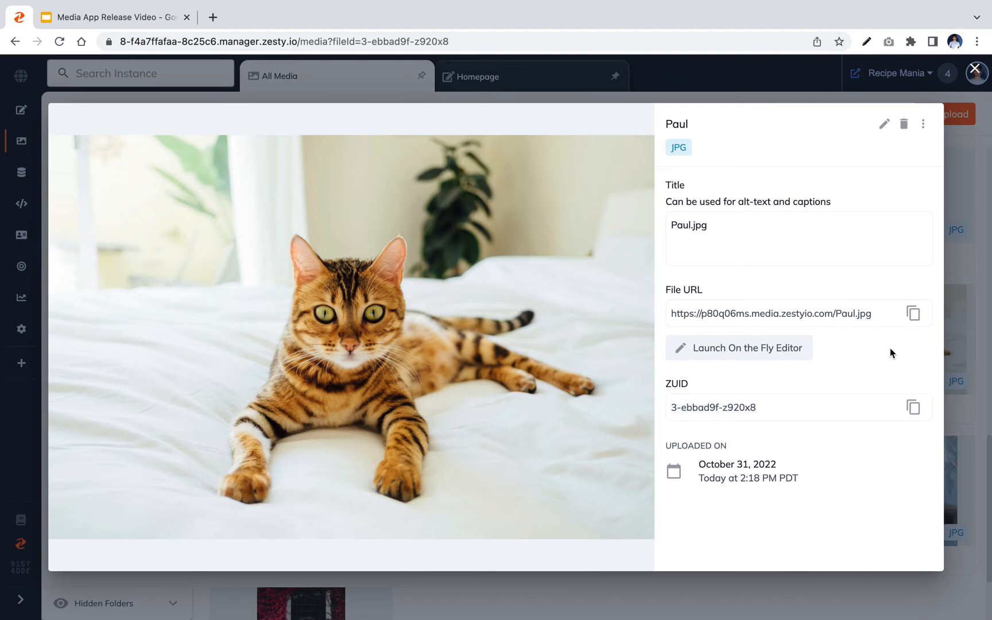
pyautogui.click(923, 125)
pyautogui.click(907, 136)
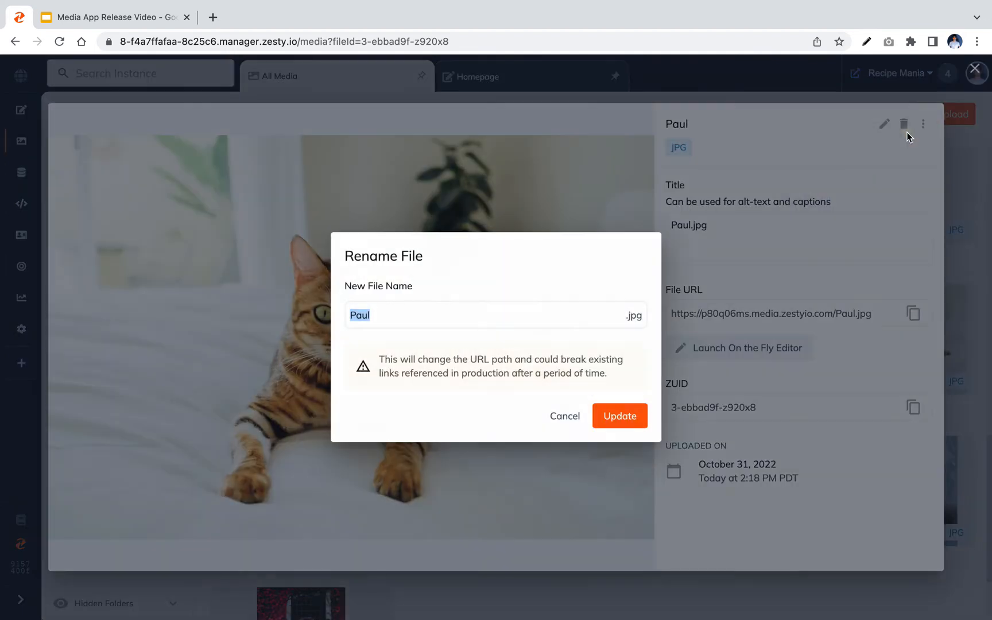
pyautogui.press('Right')
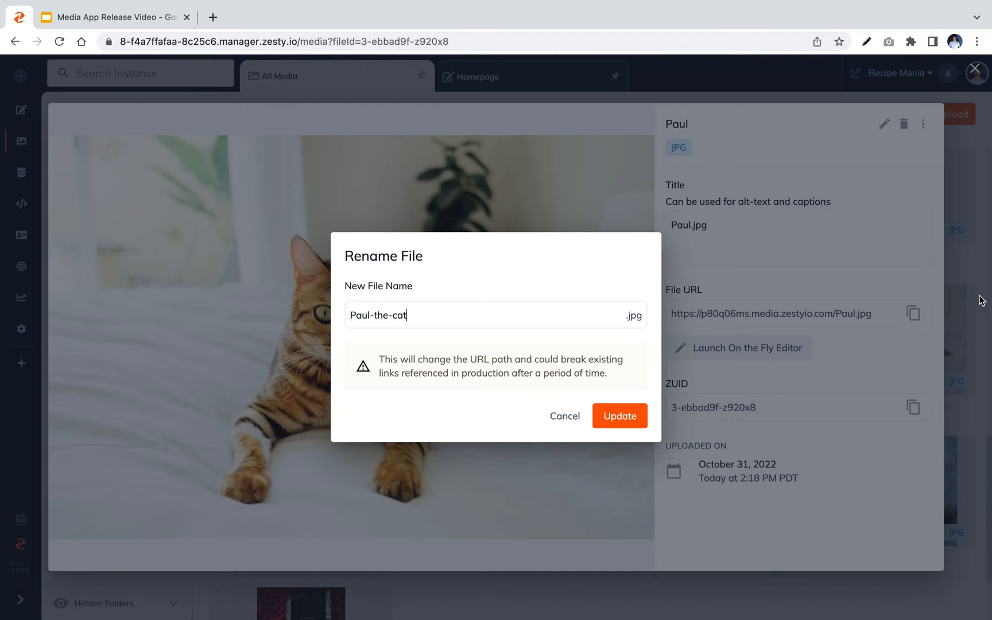
pyautogui.click(620, 416)
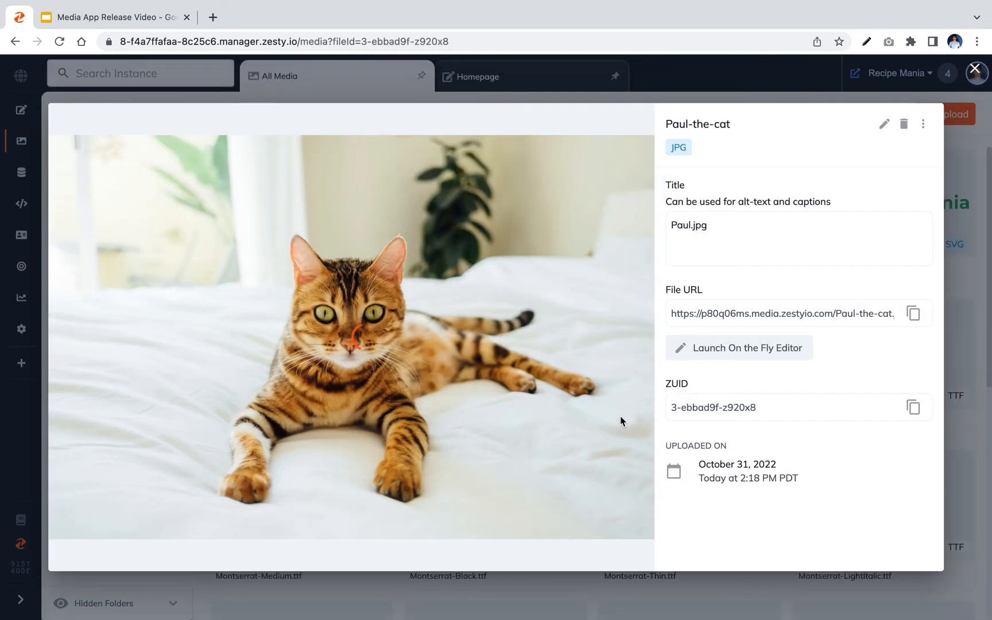
# Step: Set the cat image's title to "Yellow cat on a bed staring at the camera" and save it
pyautogui.tripleClick(752, 228)
pyautogui.write('Ye')
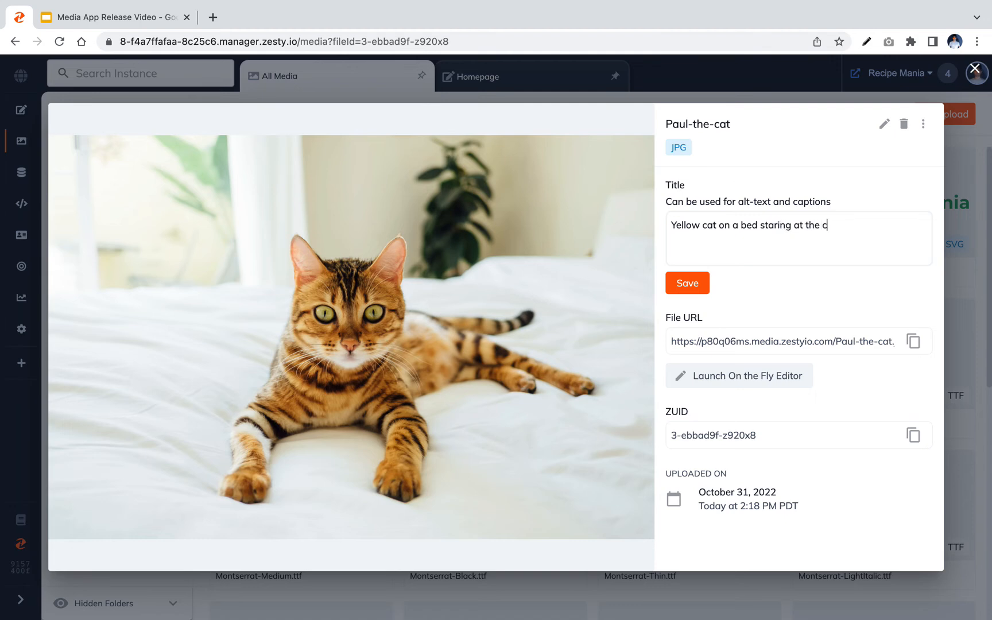
pyautogui.write('amera')
pyautogui.click(680, 292)
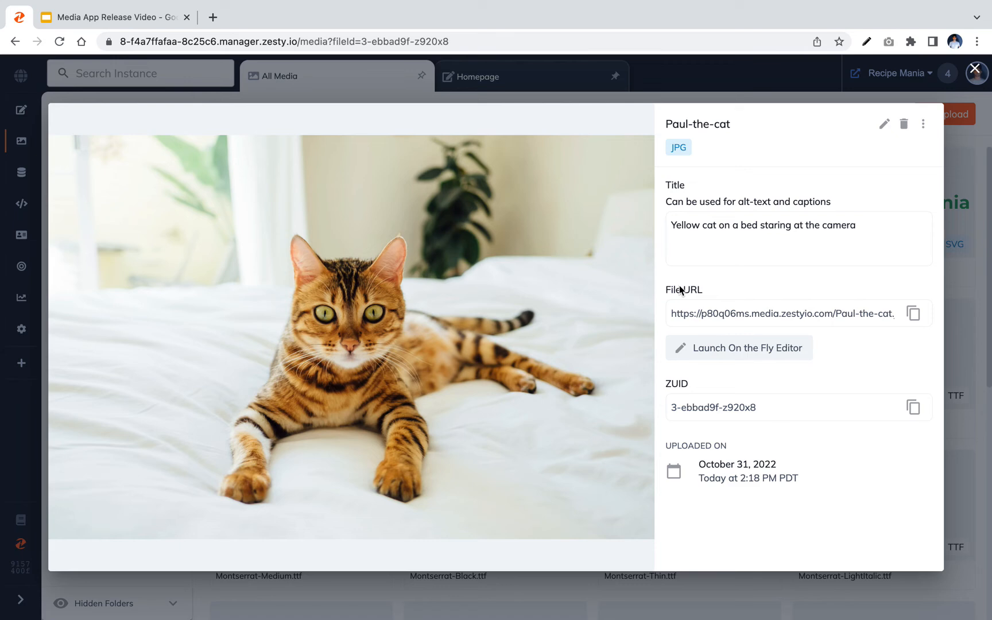
# Step: In the On the Fly Editor, reduce the cat image's saturation to -100 and copy the new URL with the applied edits
pyautogui.click(722, 351)
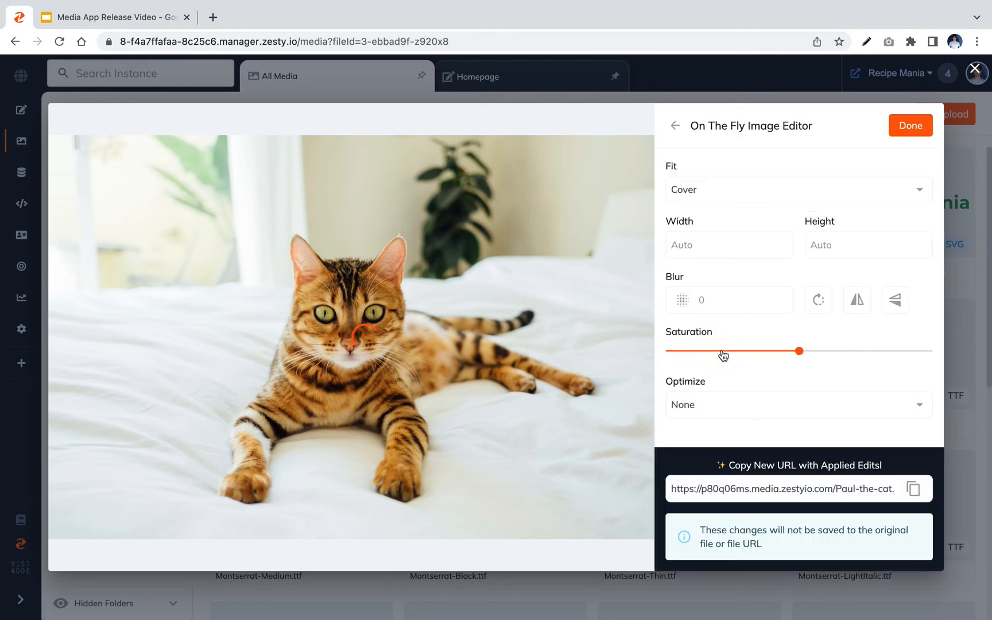
pyautogui.moveTo(799, 351); pyautogui.dragTo(610, 357)
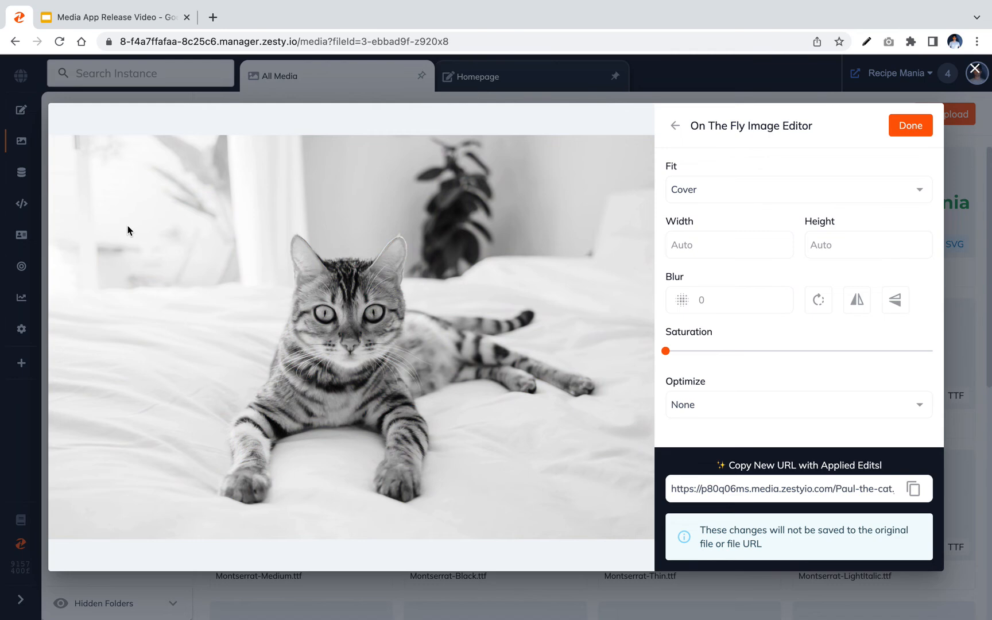
pyautogui.click(911, 489)
# Step: Open the copied URL of the desaturated cat image in a new browser tab
pyautogui.hotkey('ctrl', 't')
pyautogui.write('https://p80q06ms.media.zestyio.com/Paul-the-cat.jpg?fit=cover&saturation=-100')
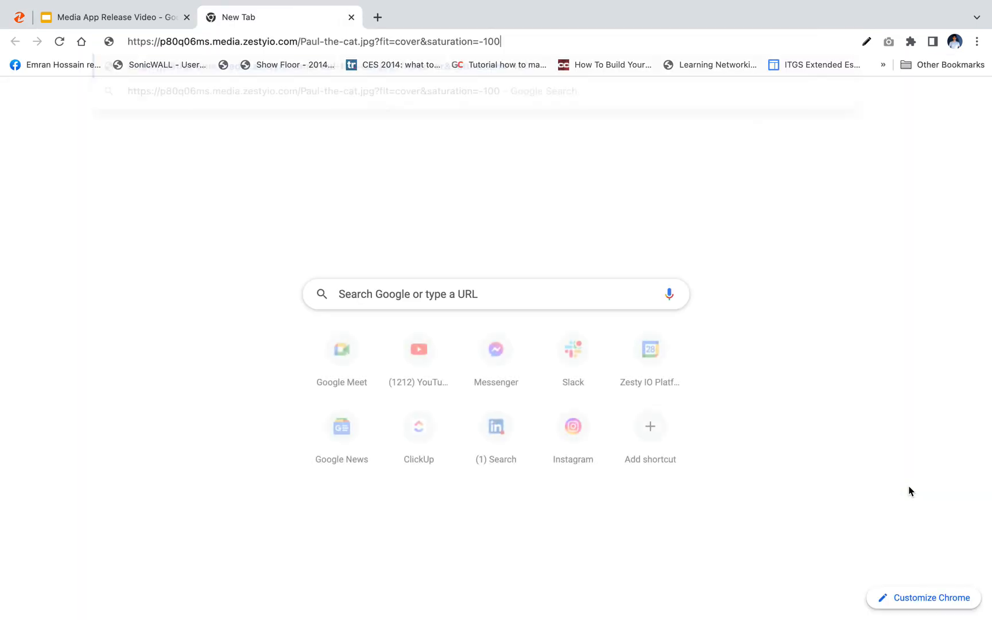
pyautogui.press('Return')
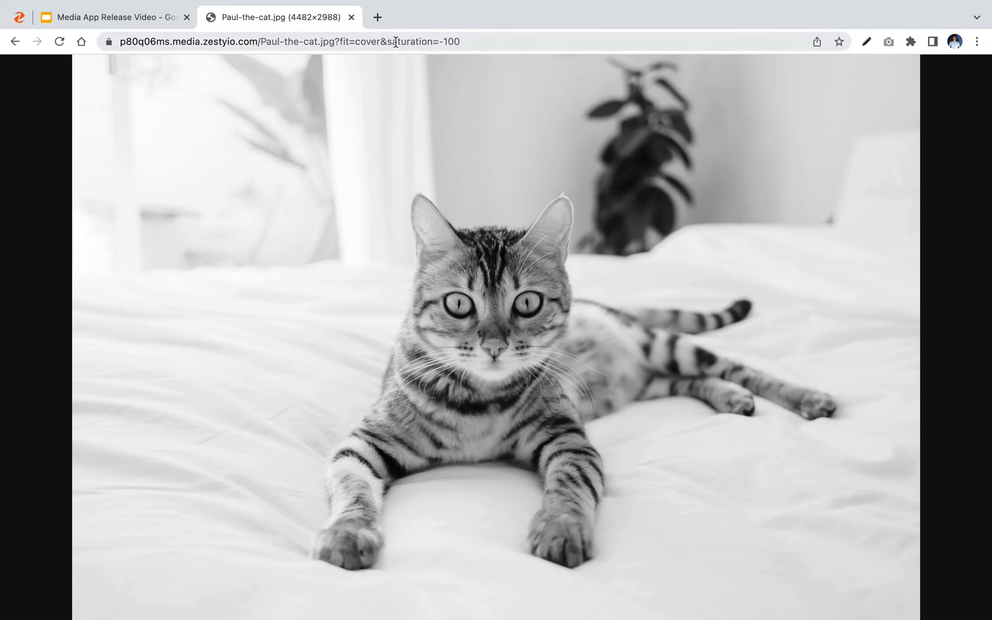
# Step: Finish the on-the-fly editing, compare the original cat image with the desaturated version in the other browser tab, and close the file details
pyautogui.hotkey('ctrl', 'shift', 'Tab')
pyautogui.hotkey('ctrl', 'shift', 'Tab')
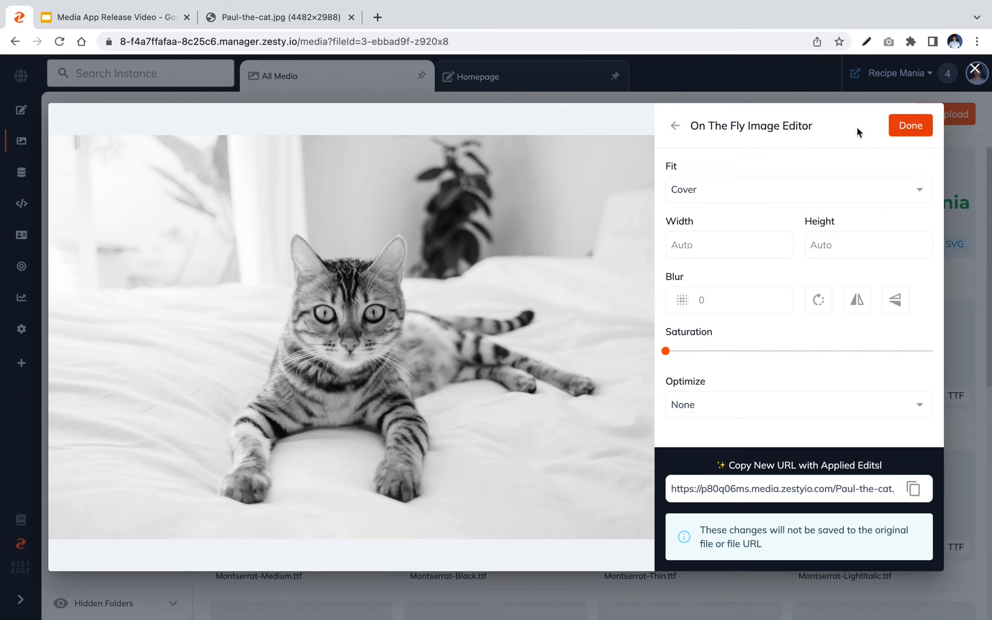
pyautogui.click(899, 124)
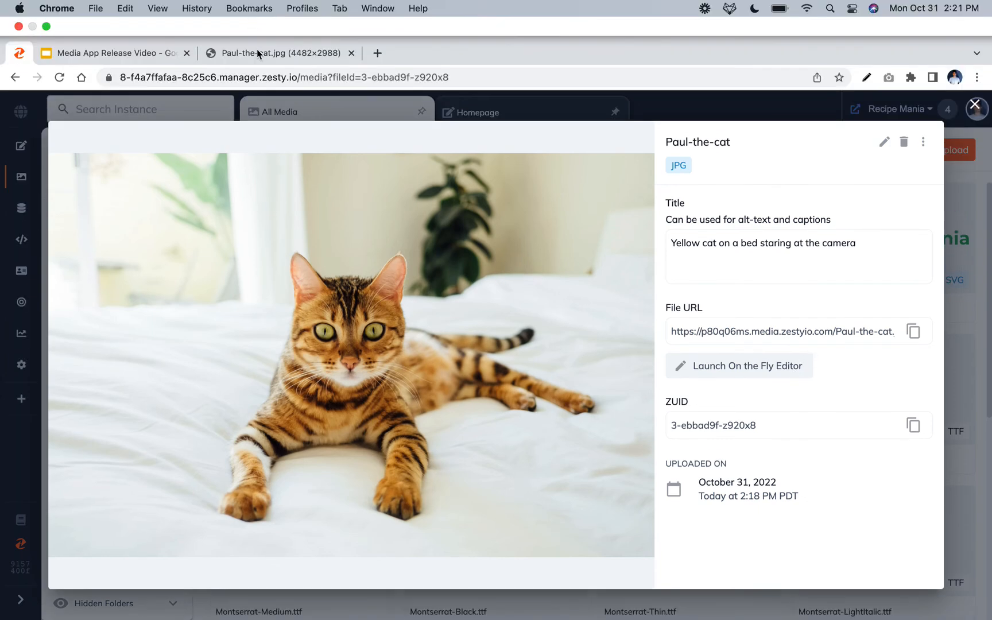
pyautogui.click(261, 17)
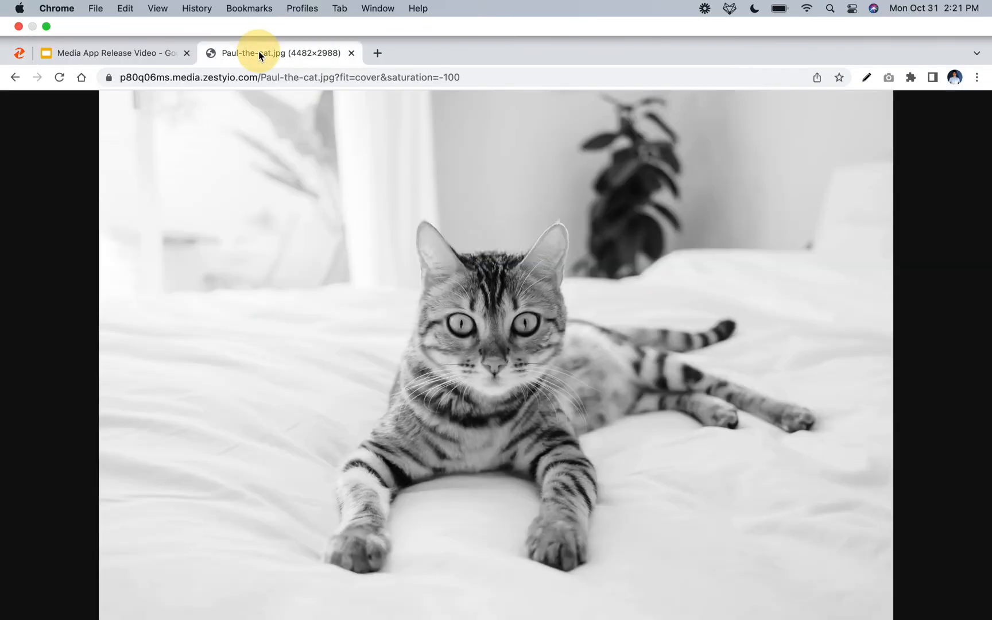
pyautogui.click(19, 17)
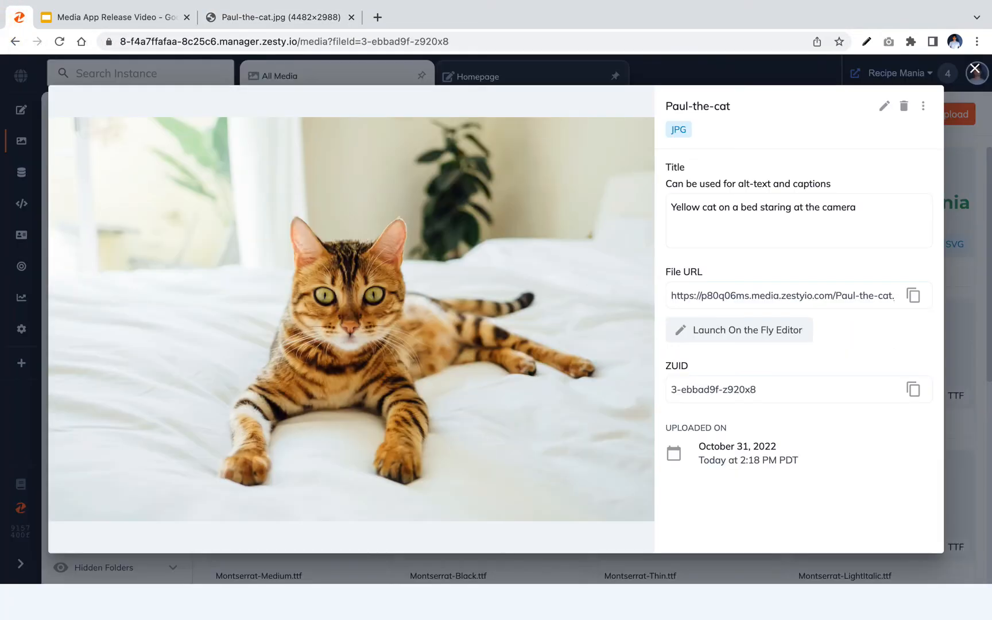
pyautogui.click(965, 332)
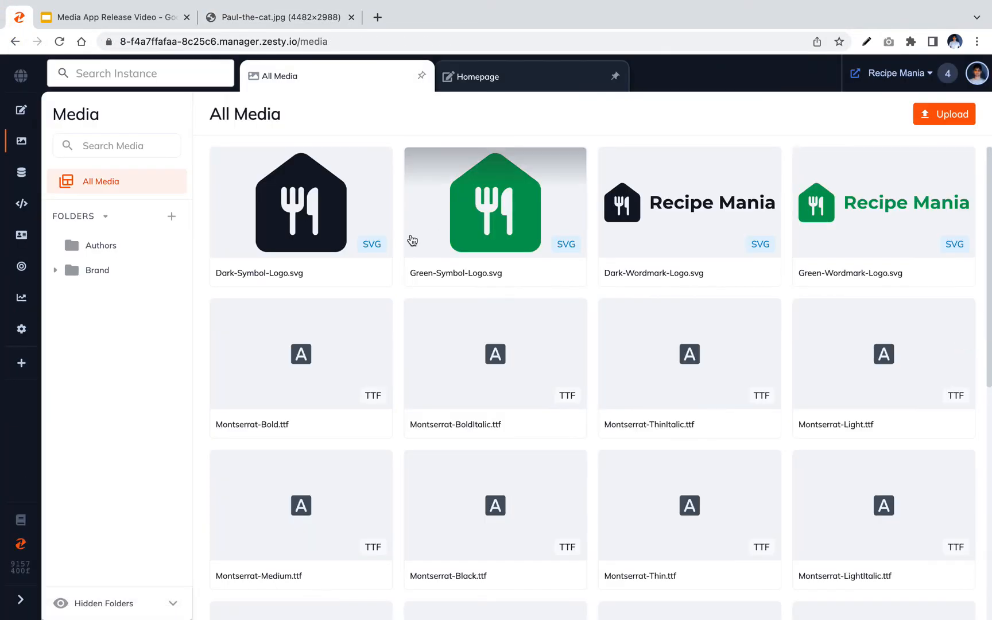
# Step: Search the media library for "cat"
pyautogui.click(135, 145)
pyautogui.write('cat')
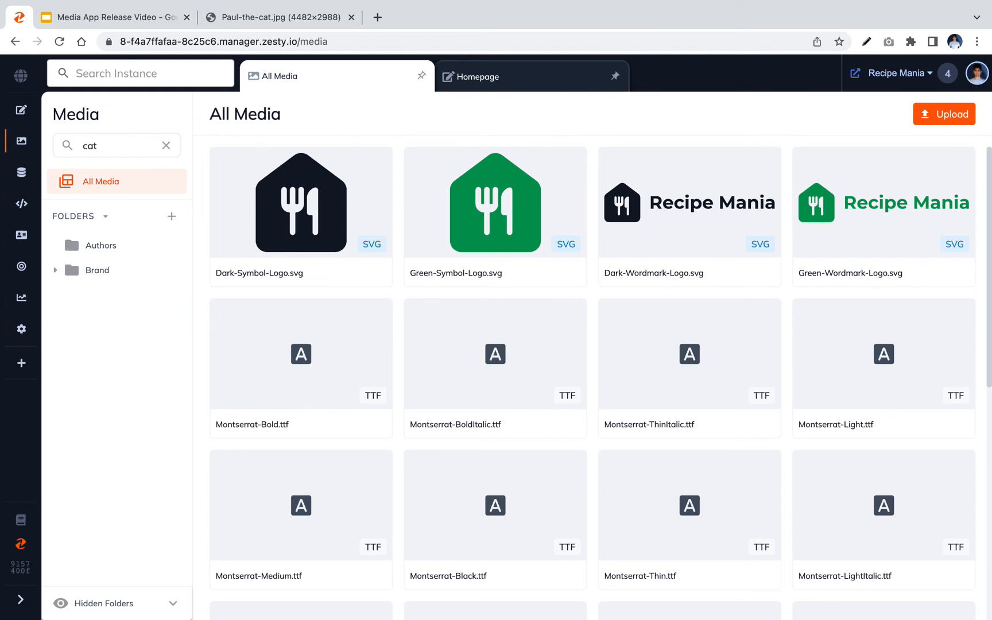
pyautogui.press('Return')
# Step: Replace the media search term with "brand" and run the search
pyautogui.press('super+a')
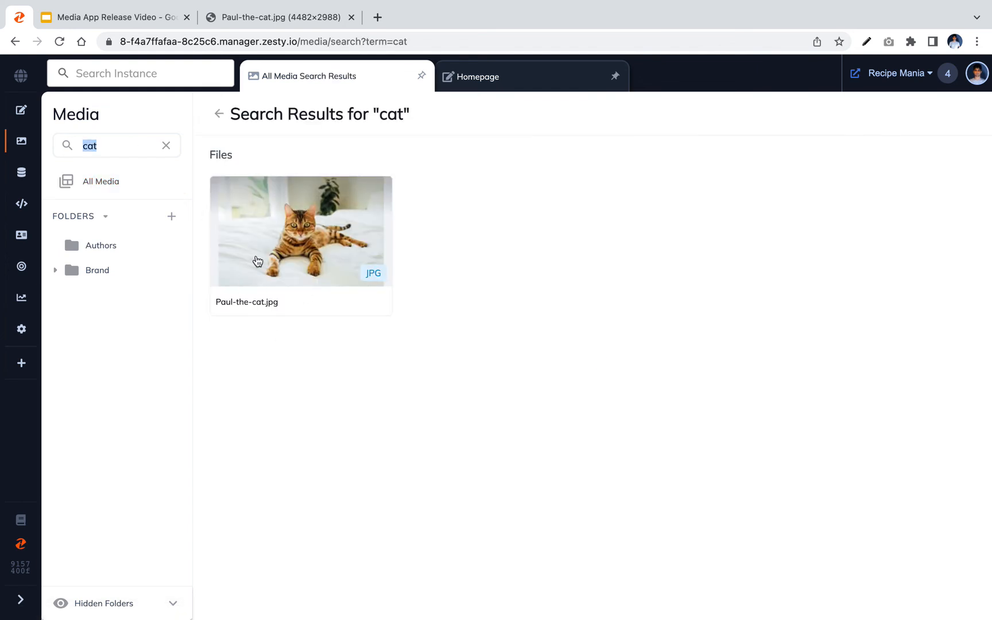
pyautogui.press('BackSpace')
pyautogui.write('brand')
pyautogui.press('Return')
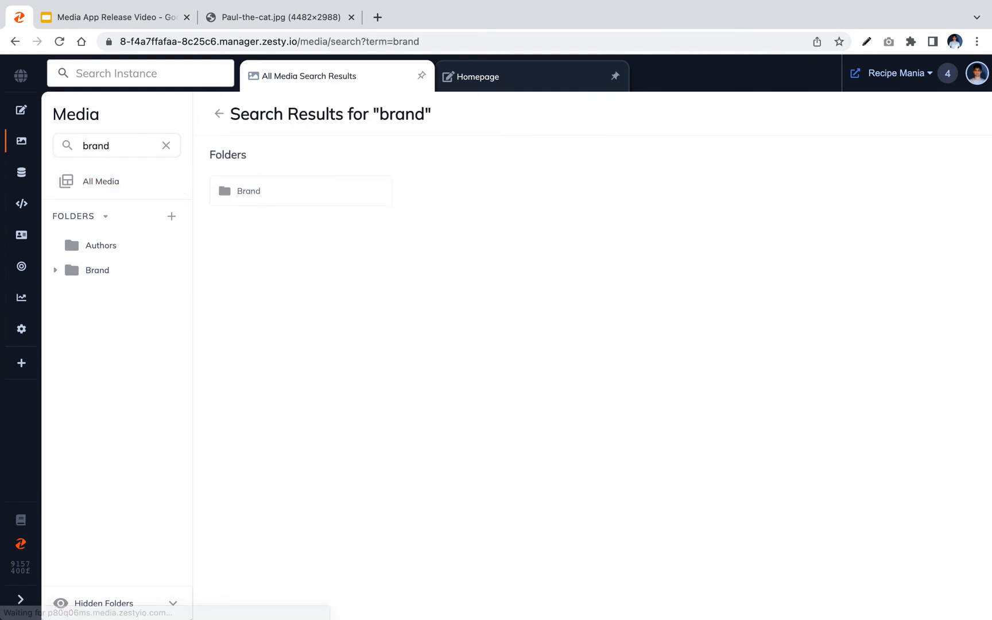
# Step: Clear the media search and return to All Media
pyautogui.press('super+a')
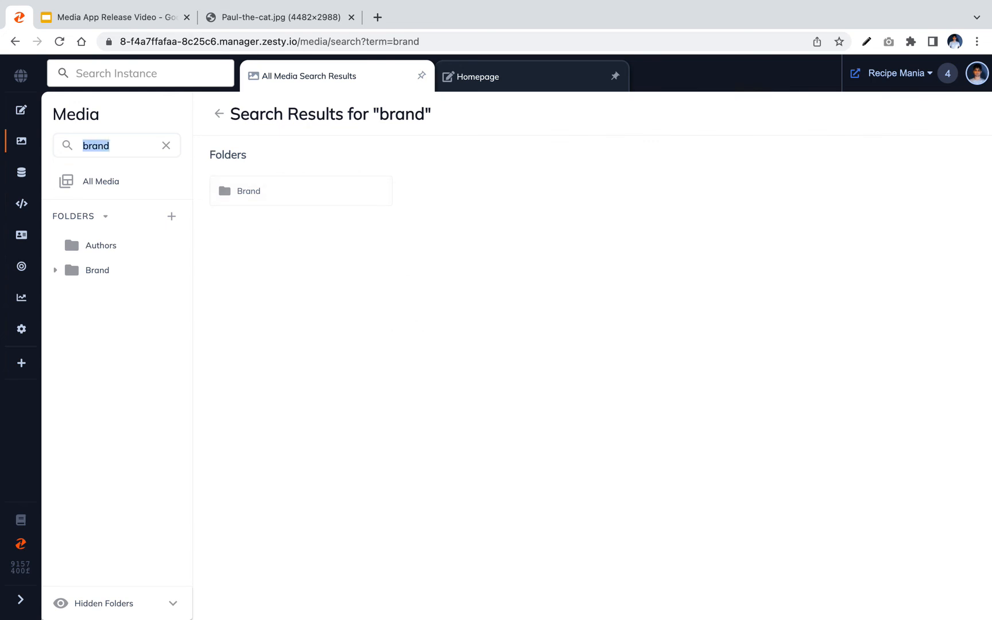
pyautogui.press('BackSpace')
pyautogui.click(134, 191)
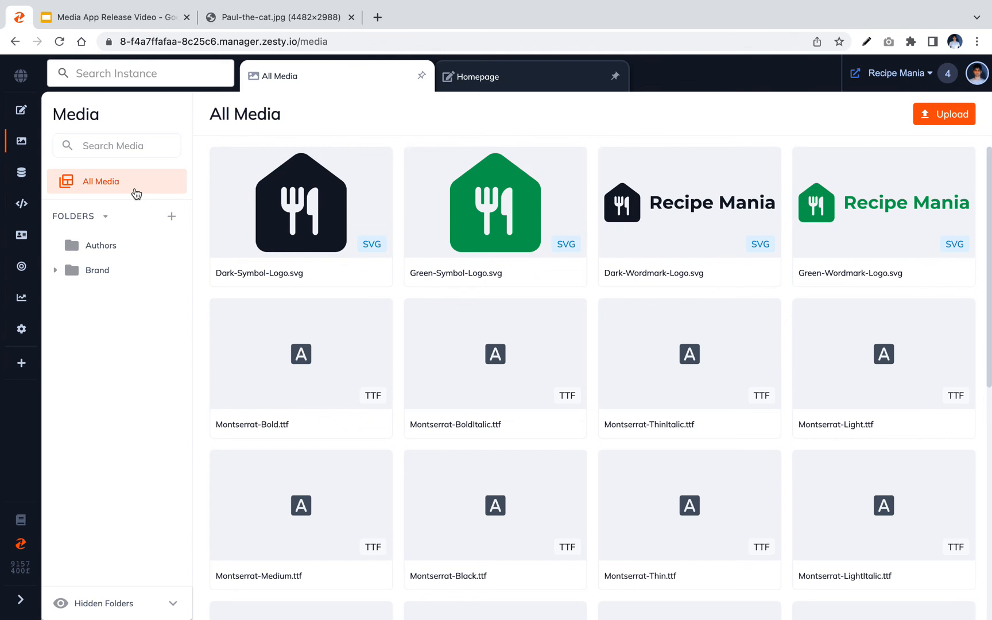
# Step: Open the Homepage content item and browse the media library for its Main Image field
pyautogui.click(490, 77)
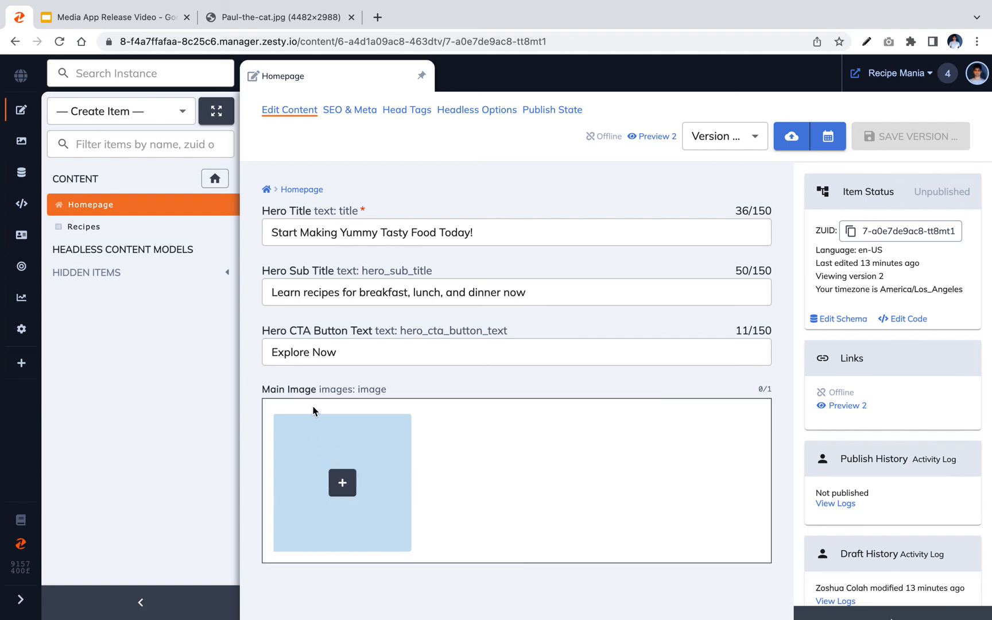
pyautogui.click(344, 481)
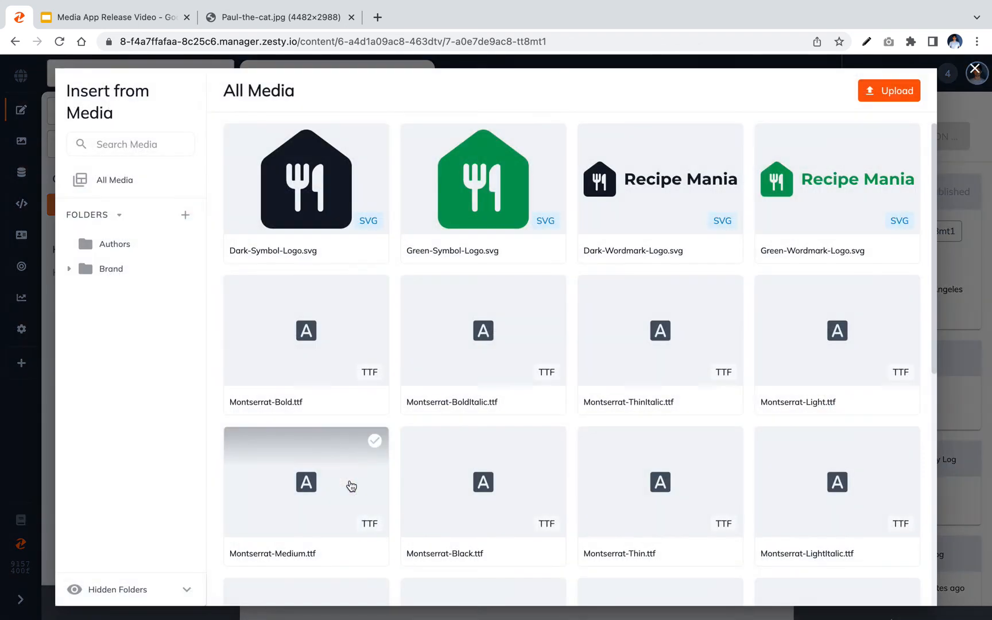
pyautogui.scroll(-15, 401, 396)
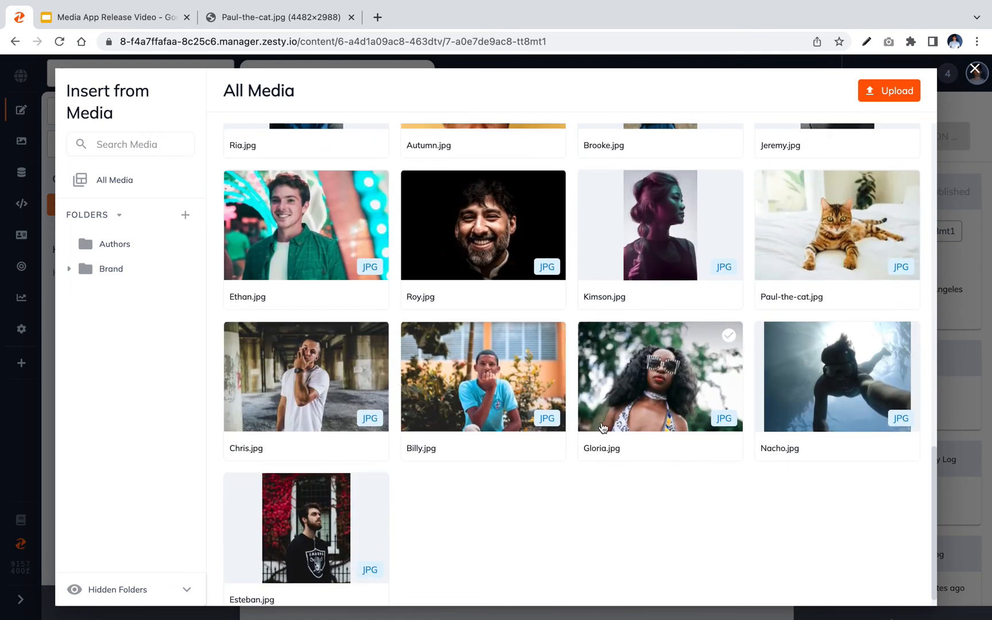
pyautogui.scroll(6, 601, 428)
pyautogui.scroll(10, 734, 344)
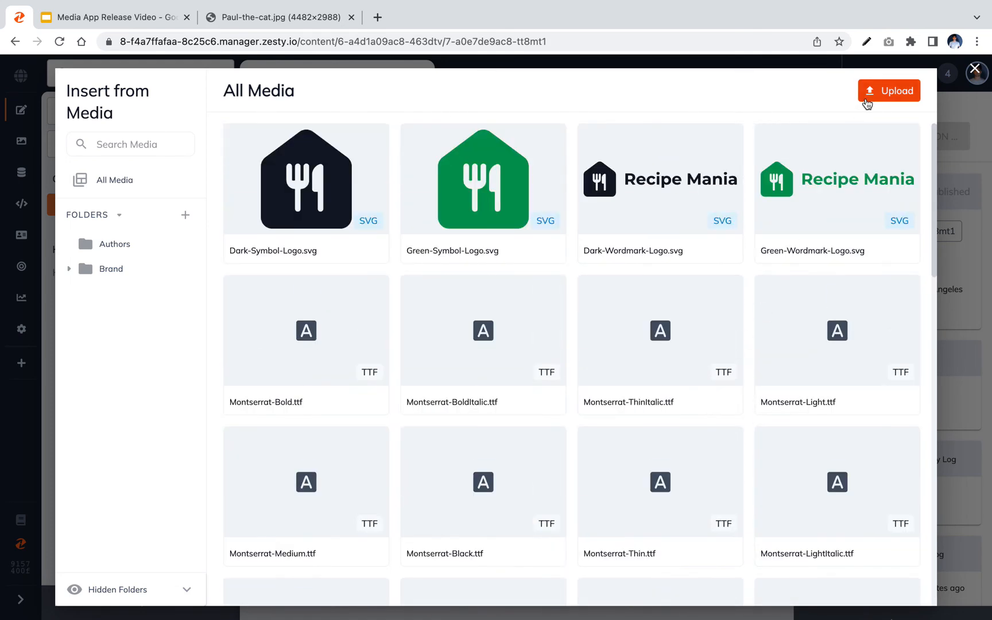
# Step: Upload Fried Rice.jpg from the Food folder inside Media Demo to the media library
pyautogui.click(871, 97)
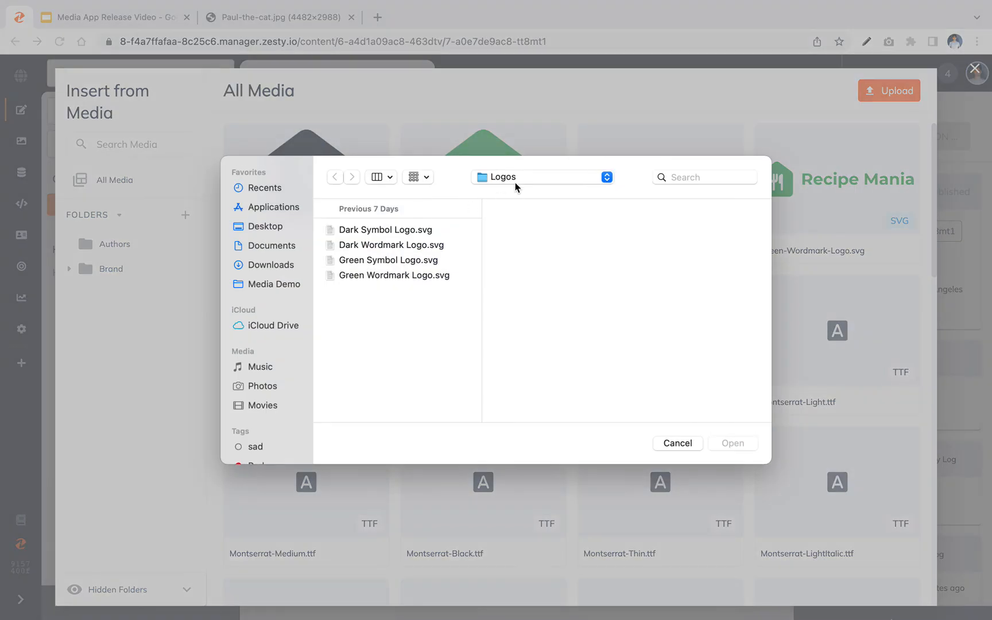
pyautogui.click(515, 181)
pyautogui.click(507, 208)
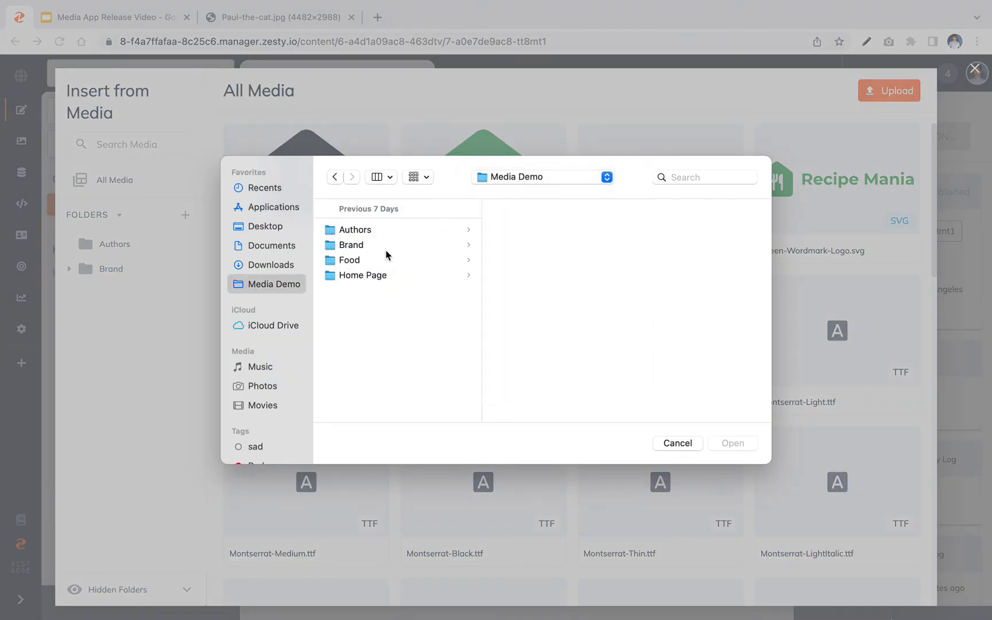
pyautogui.click(392, 261)
pyautogui.click(563, 288)
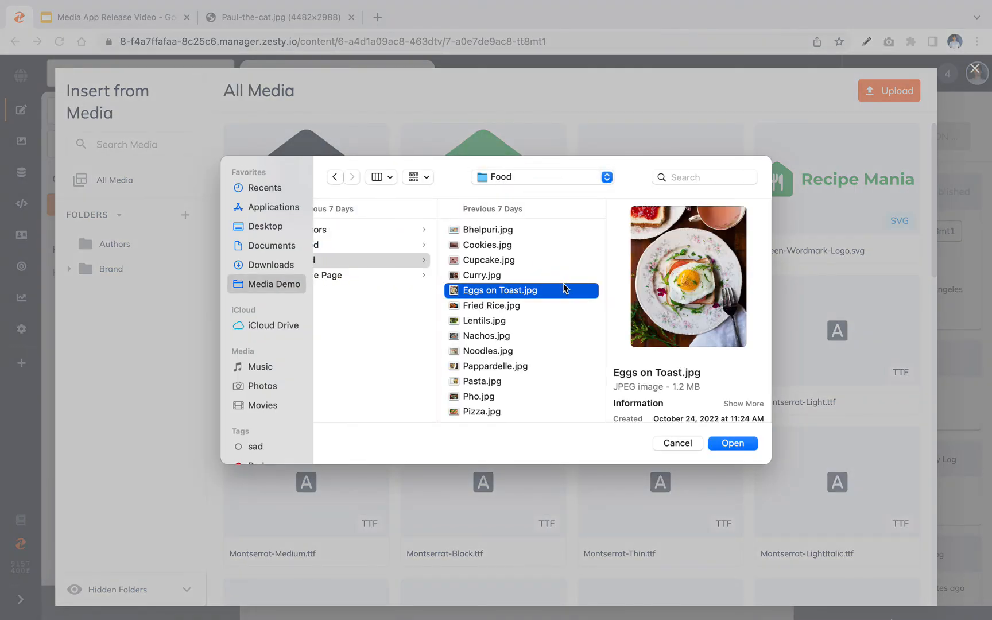
pyautogui.press('Down')
pyautogui.press('Return')
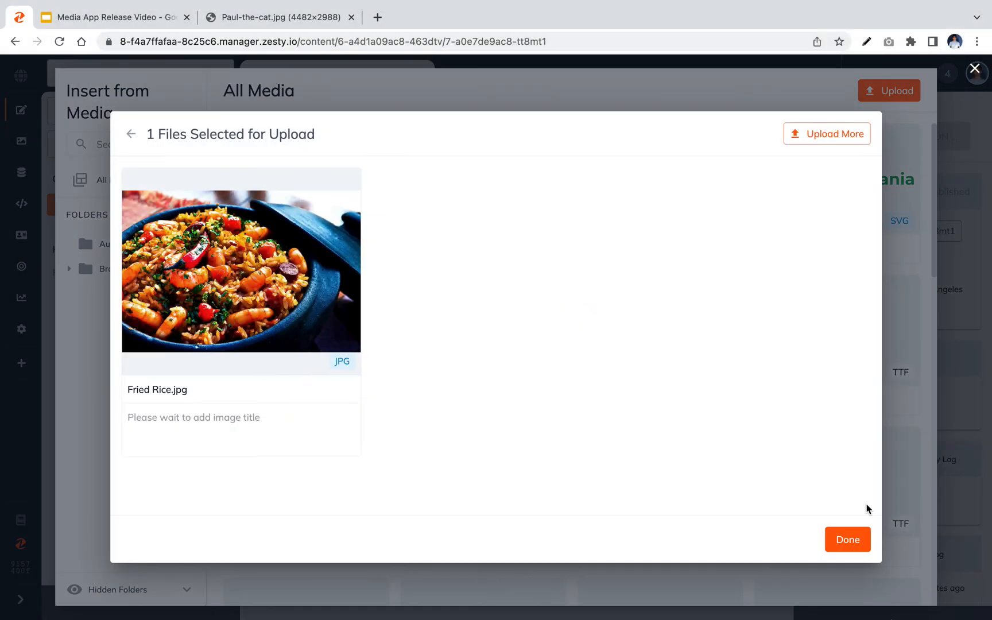
pyautogui.click(848, 540)
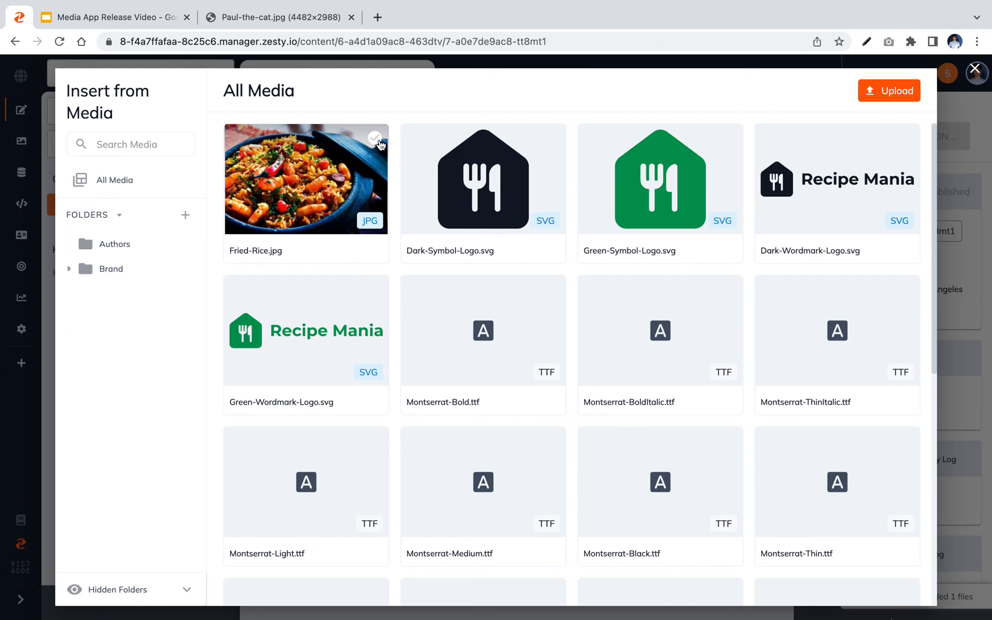
# Step: Insert Fried-Rice.jpg as the Homepage's Main Image and save the new version of the item
pyautogui.click(382, 142)
pyautogui.click(891, 90)
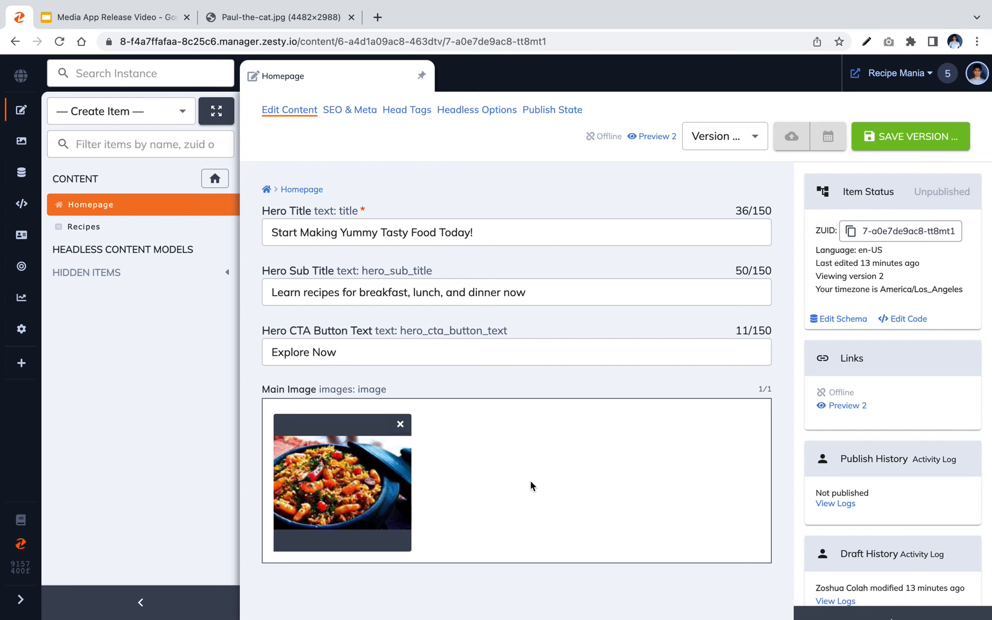
pyautogui.click(908, 139)
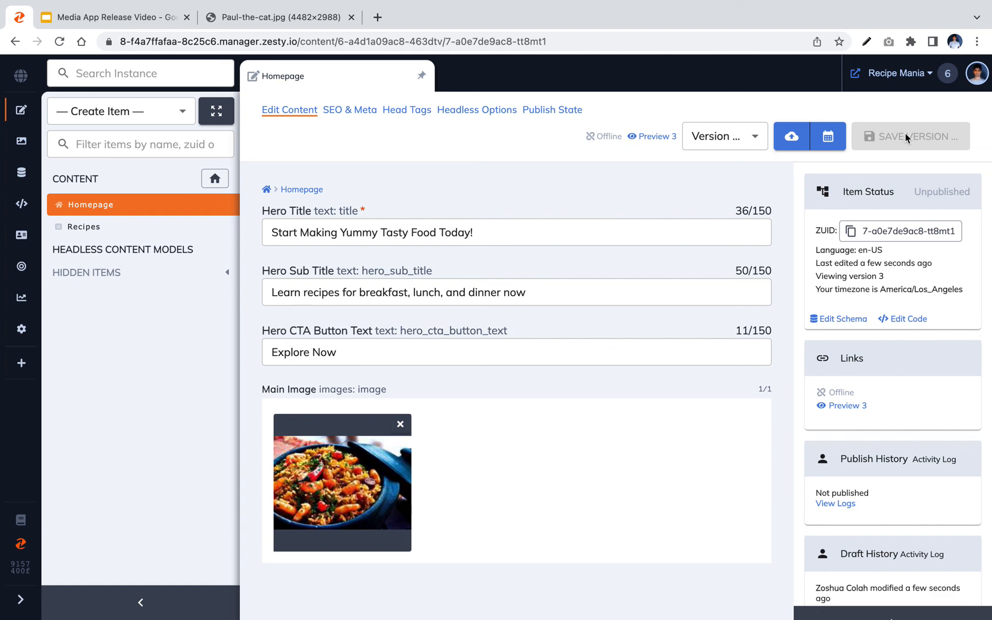
pyautogui.moveTo(749, 6)
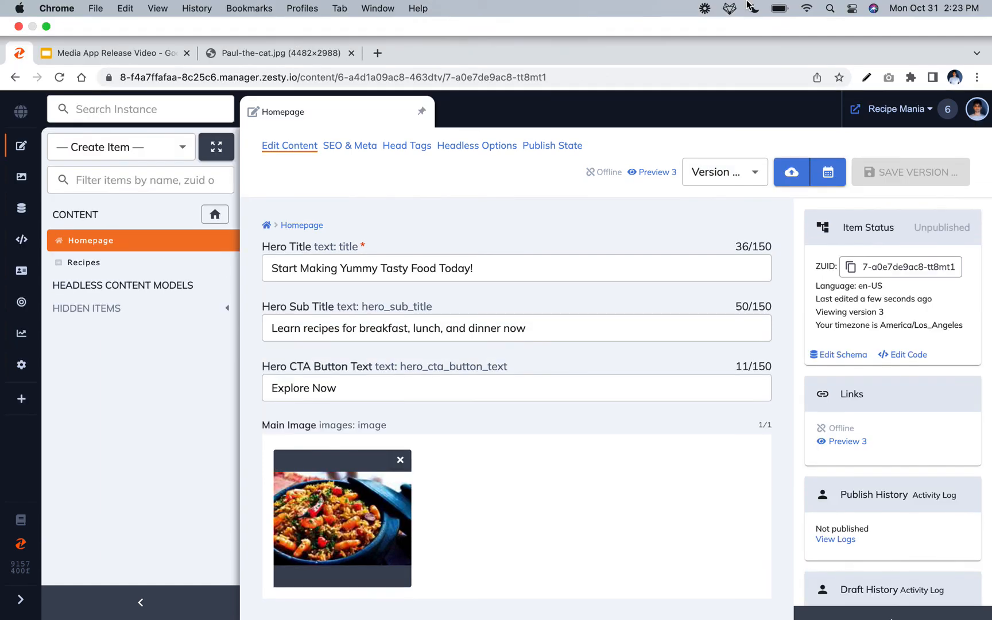